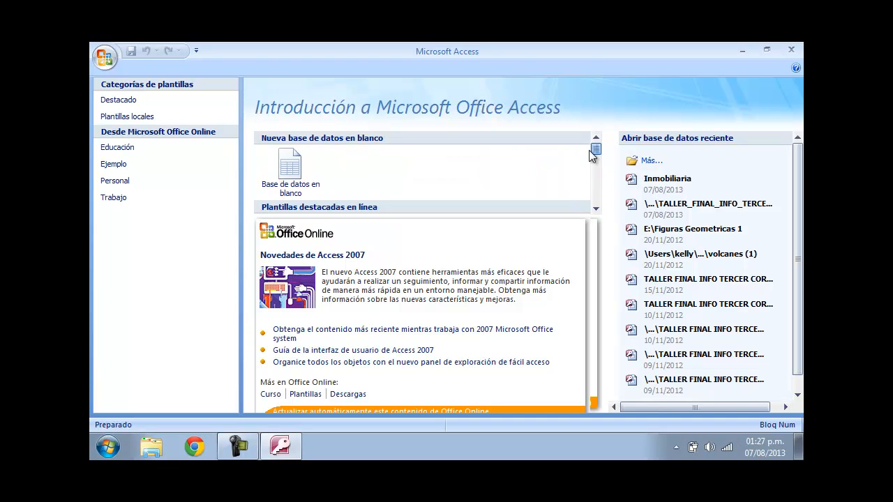
- Create a new blank database named "Inmobiliaria." in the Documents folder
click(304, 171)
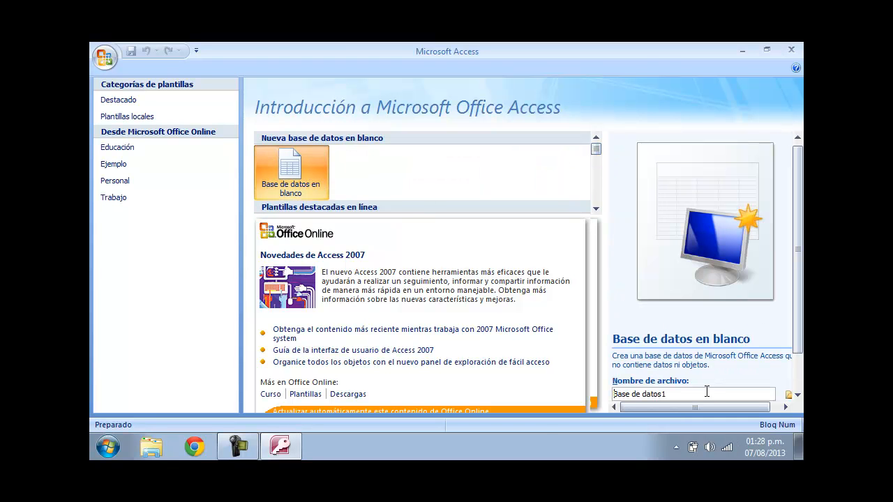
drag(706, 391, 538, 420)
text(Inmobiliaria.)
scroll(788, 279, down, 2)
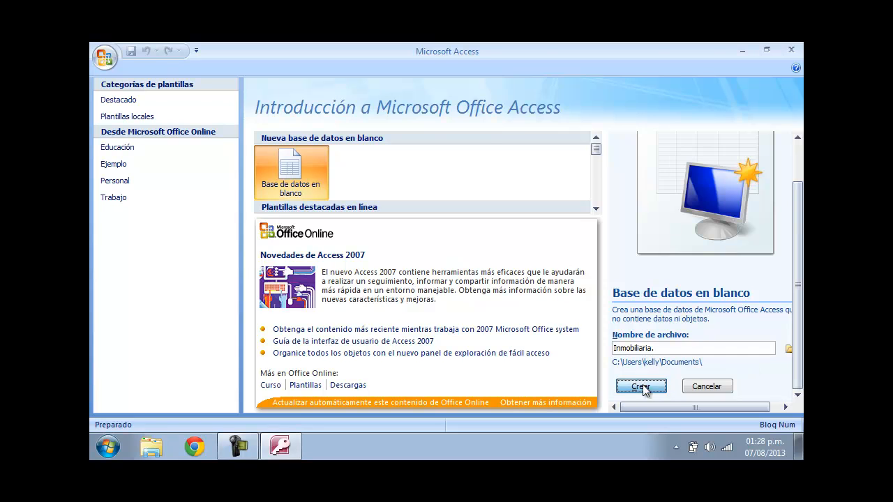
click(642, 388)
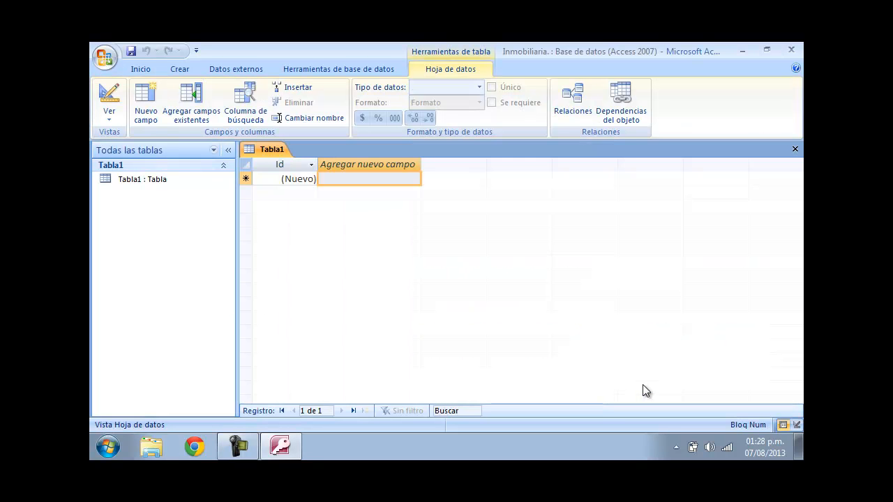
- Start an Excel data import and choose TABLAS+CONCESIONARIO on the Desktop as the source file
click(277, 182)
click(377, 179)
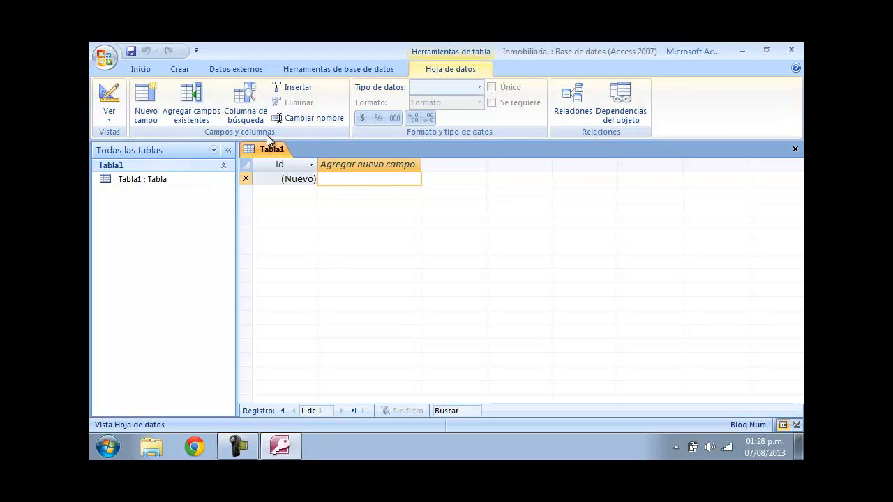
click(215, 70)
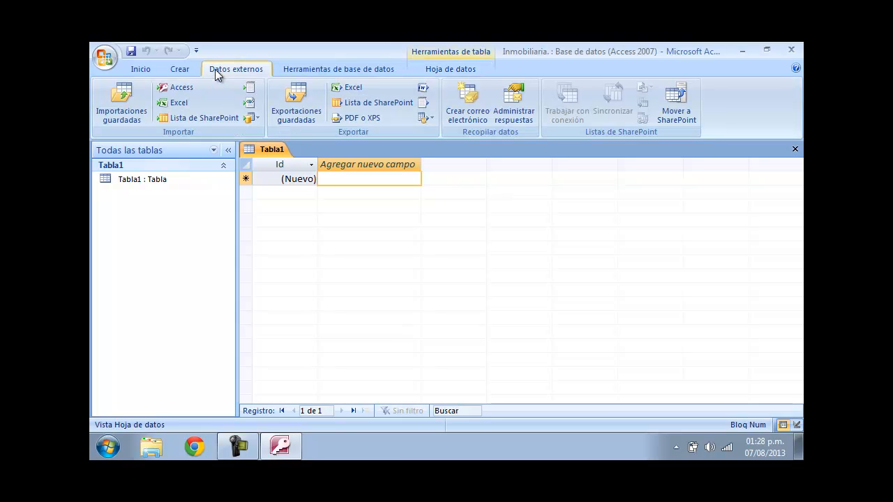
click(178, 102)
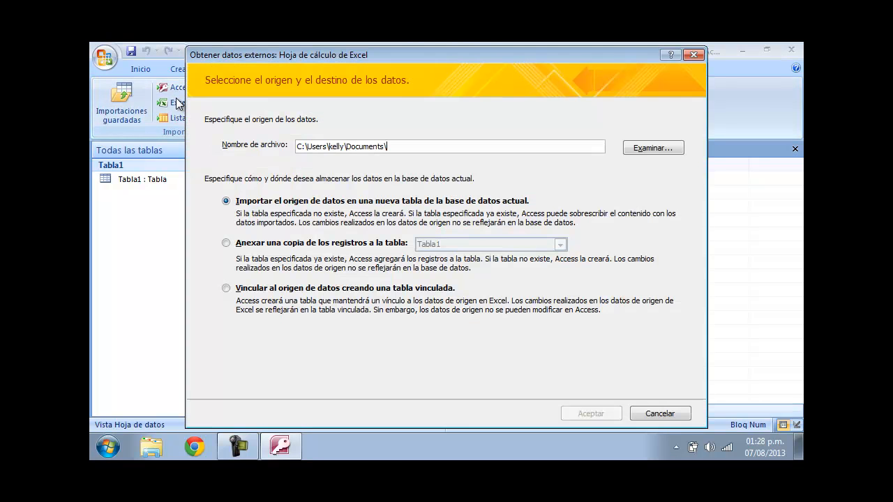
drag(488, 50, 507, 48)
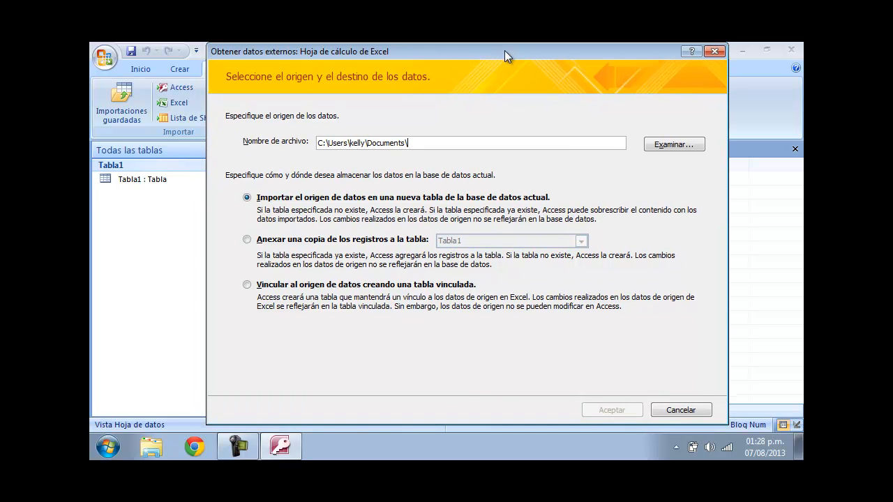
click(690, 150)
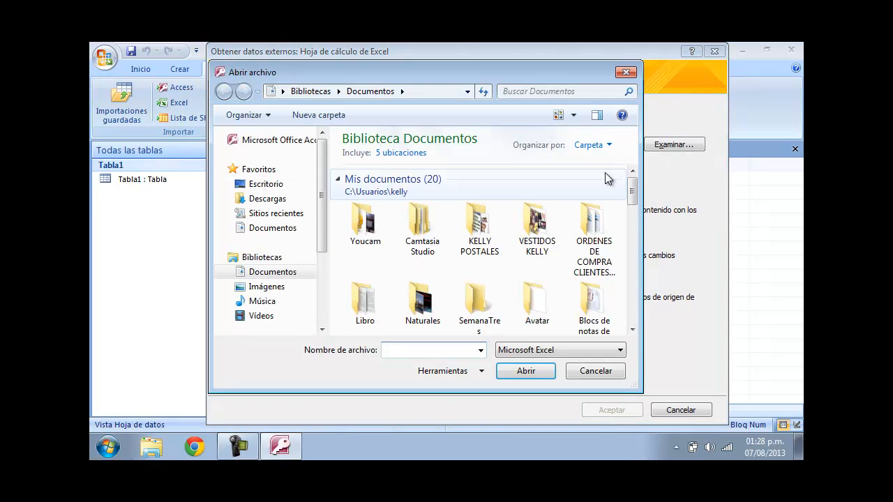
click(276, 184)
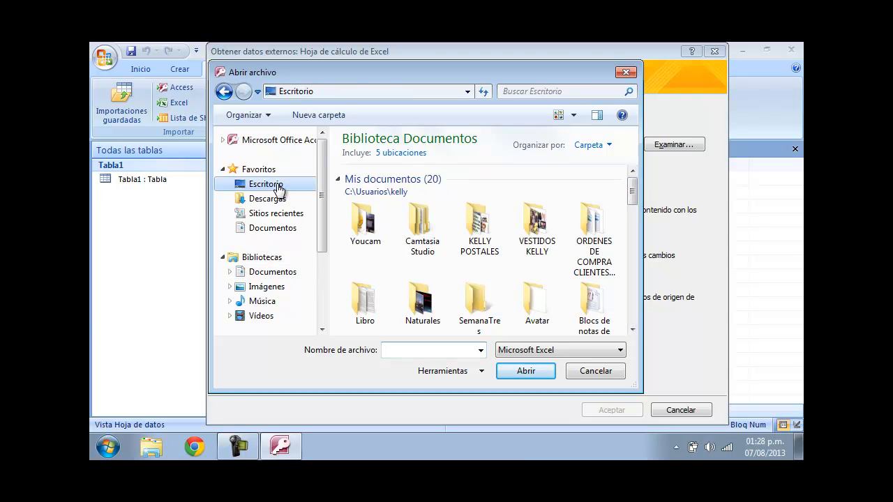
click(416, 305)
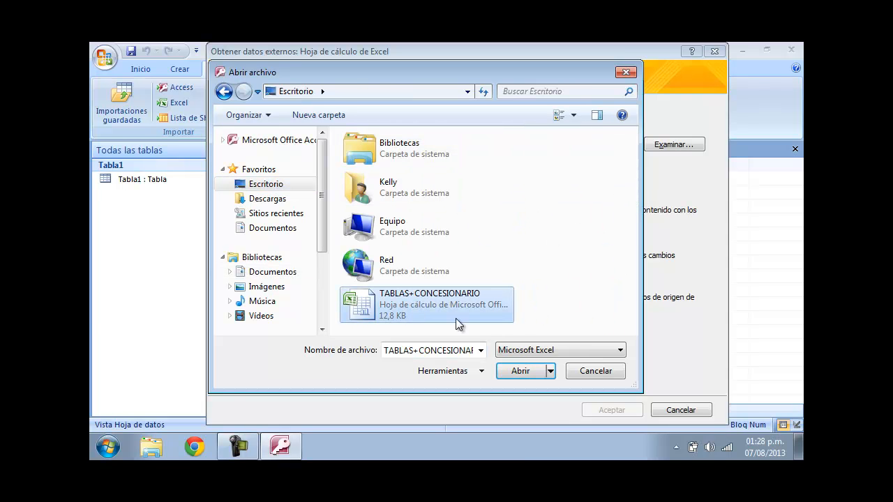
click(516, 370)
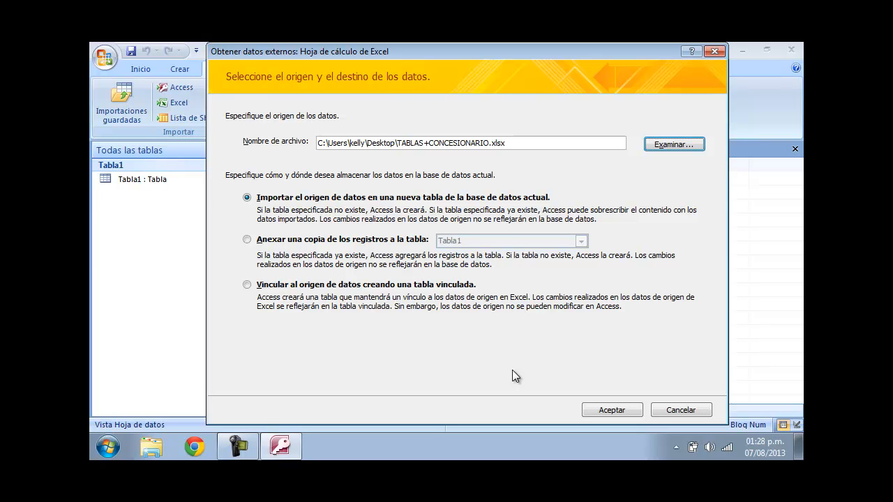
click(300, 243)
click(582, 241)
click(582, 242)
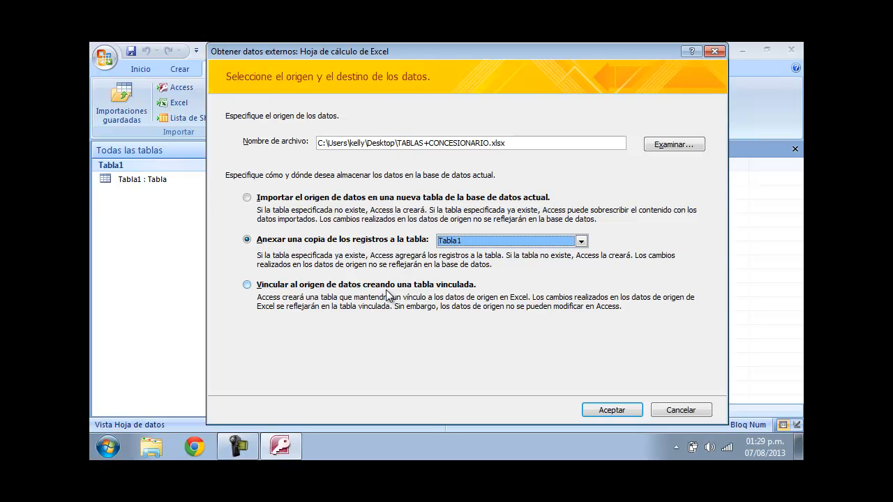
click(325, 201)
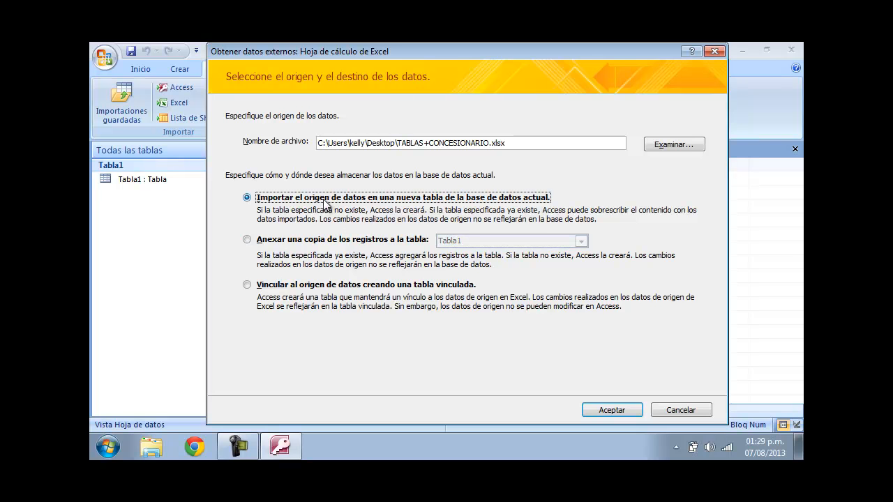
- Accept importing into a new table, then pick the CLIENTES worksheet in the import wizard
click(612, 416)
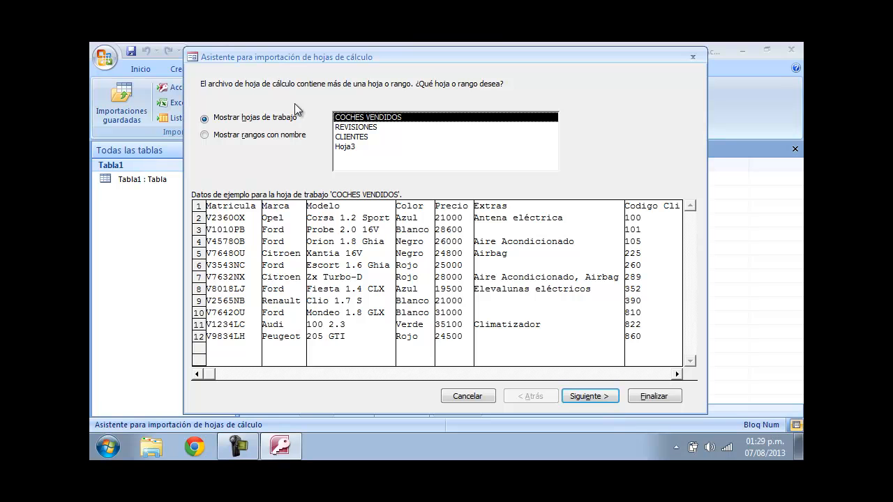
click(349, 129)
click(348, 137)
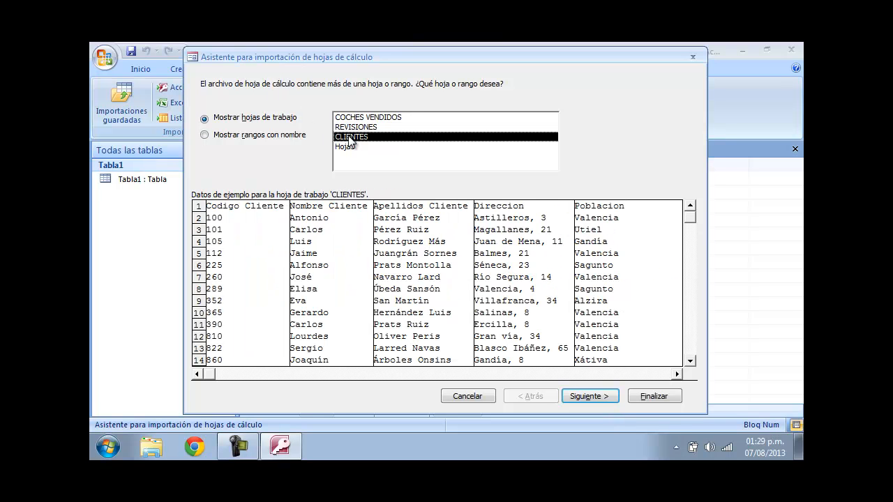
click(349, 117)
click(347, 128)
click(347, 137)
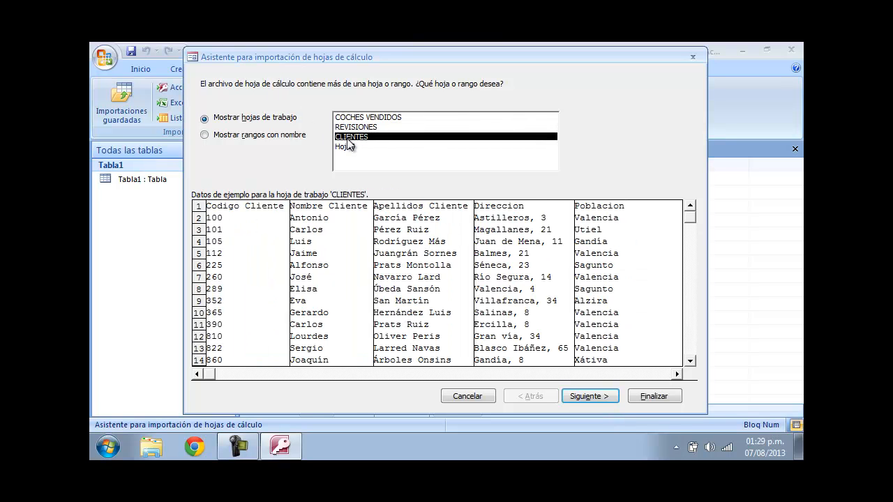
click(342, 117)
click(345, 127)
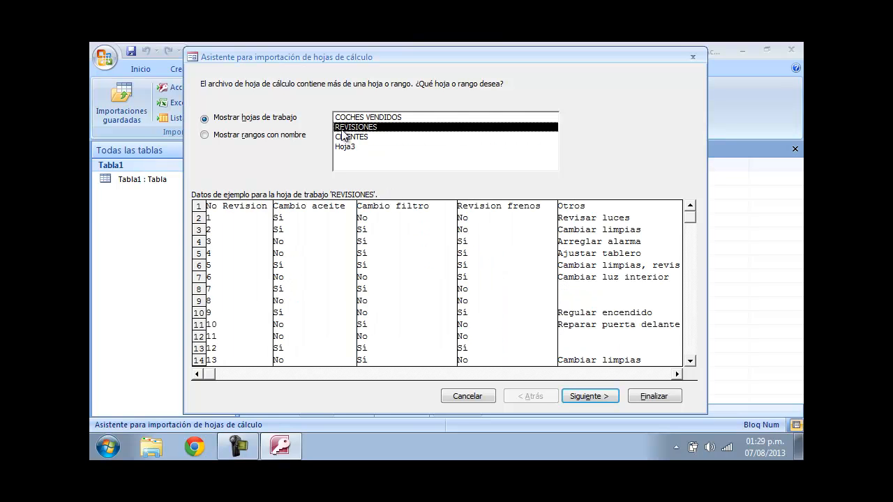
click(347, 137)
click(362, 117)
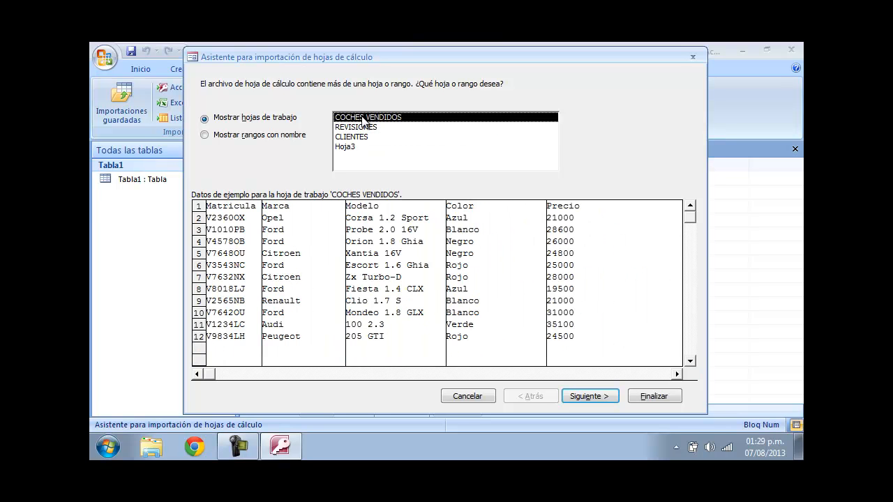
click(362, 128)
click(361, 118)
click(363, 128)
click(362, 137)
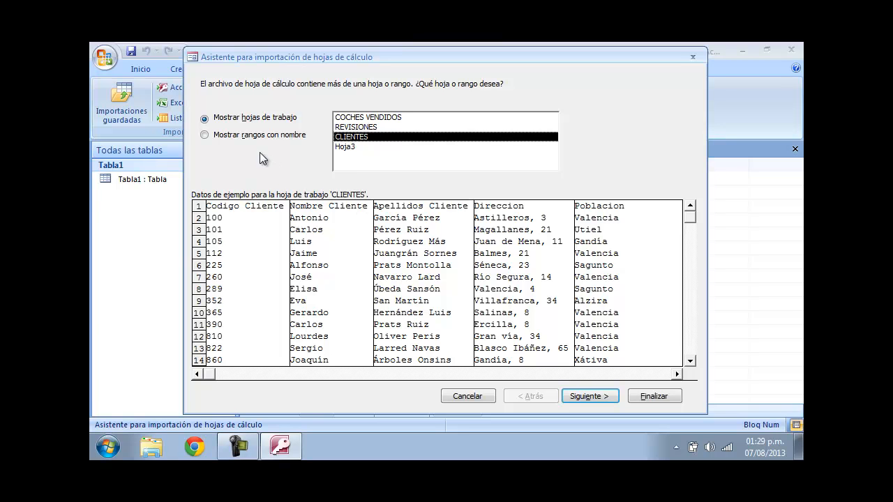
click(584, 397)
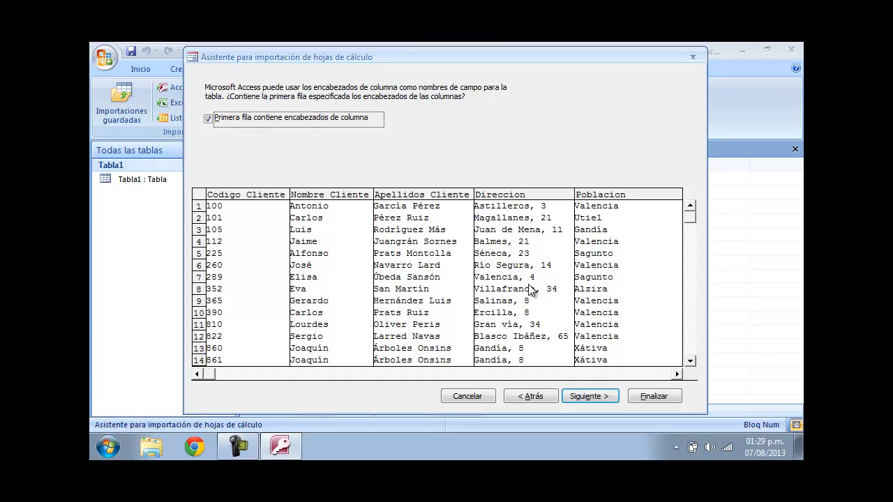
- Keep the column headings, set Codigo Cliente as the primary key and finish importing into the CLIENTES table
click(586, 396)
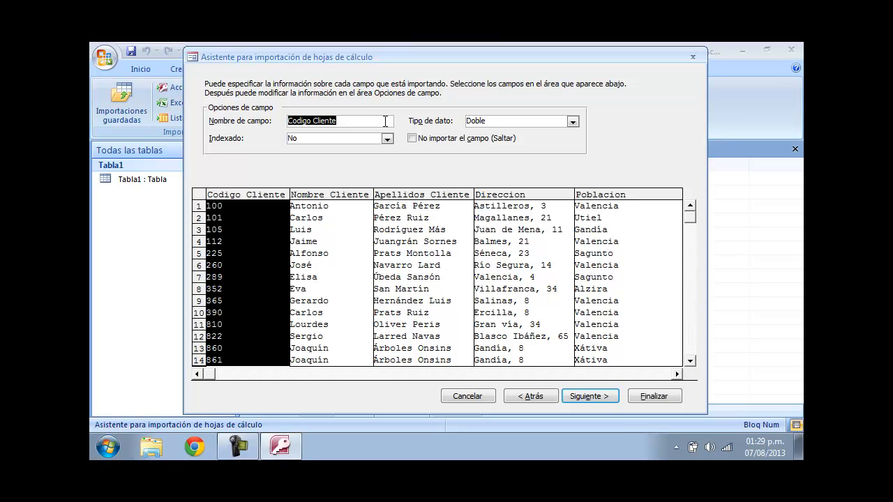
click(601, 402)
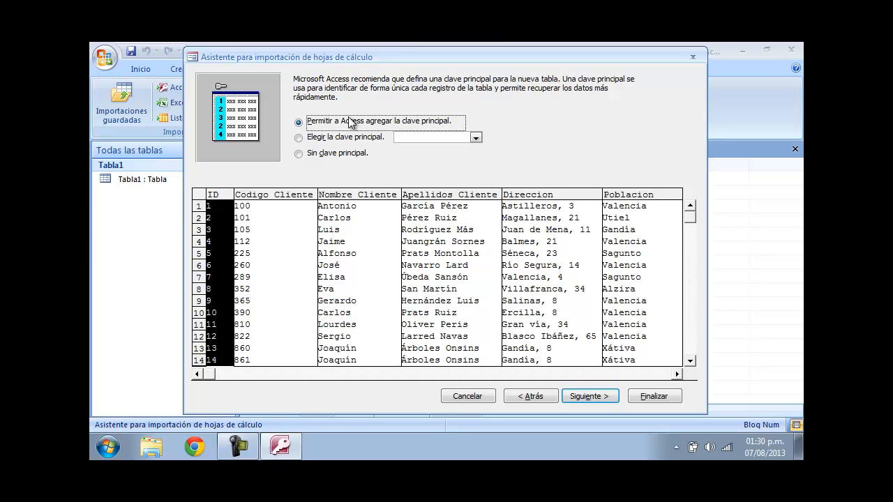
click(353, 137)
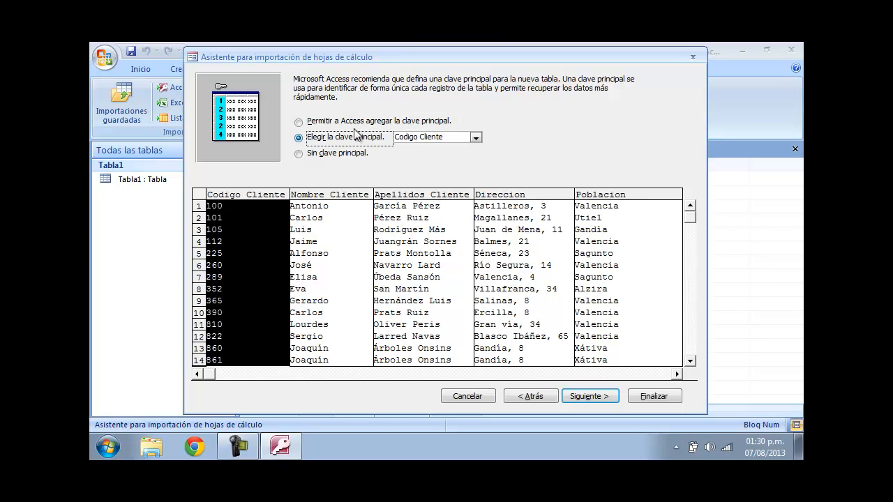
click(604, 401)
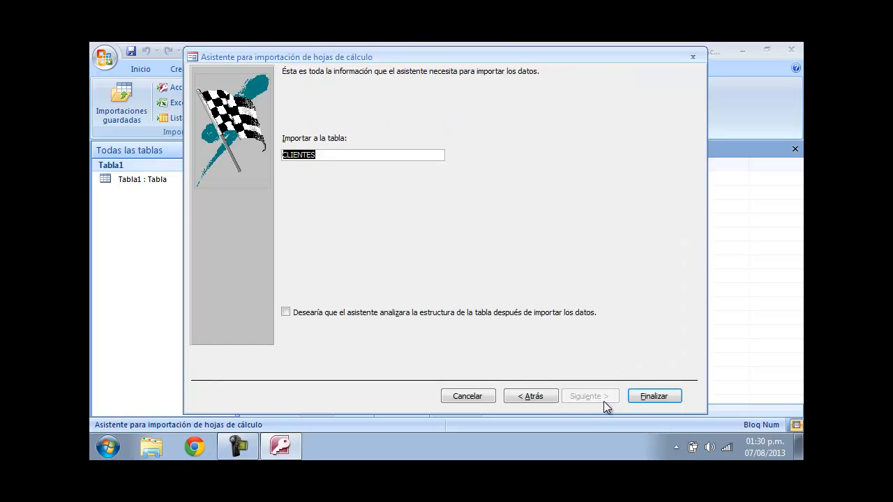
click(646, 395)
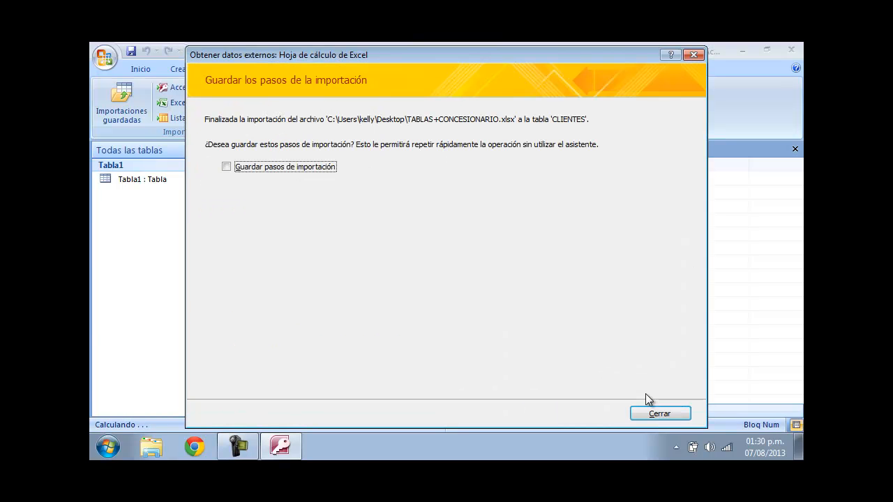
click(651, 413)
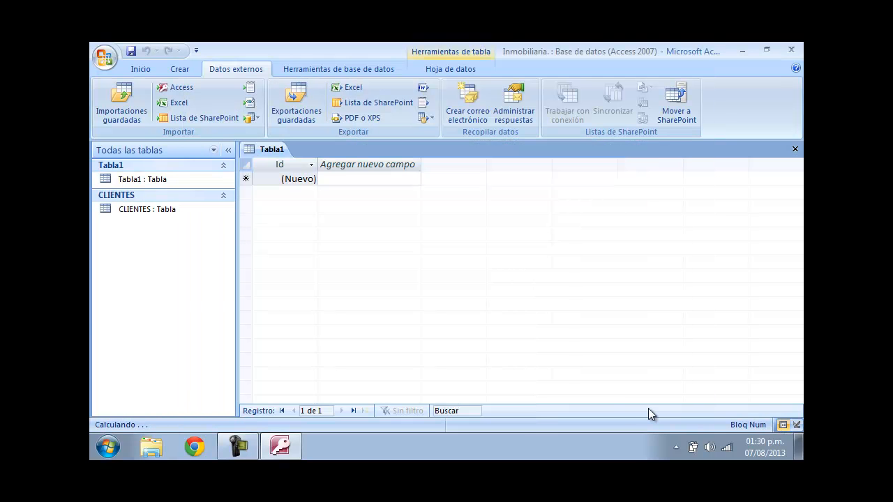
- Open the CLIENTES table to review the imported records, then close both open tables
double_click(161, 215)
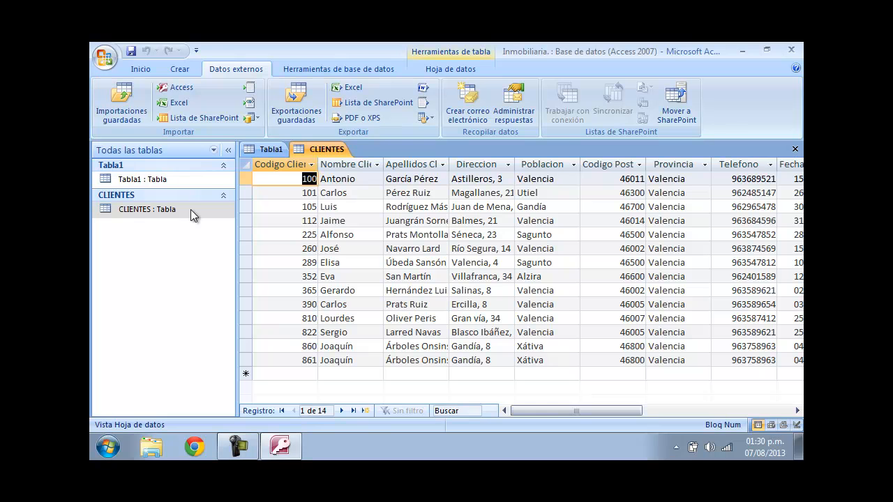
drag(517, 419, 449, 417)
click(264, 149)
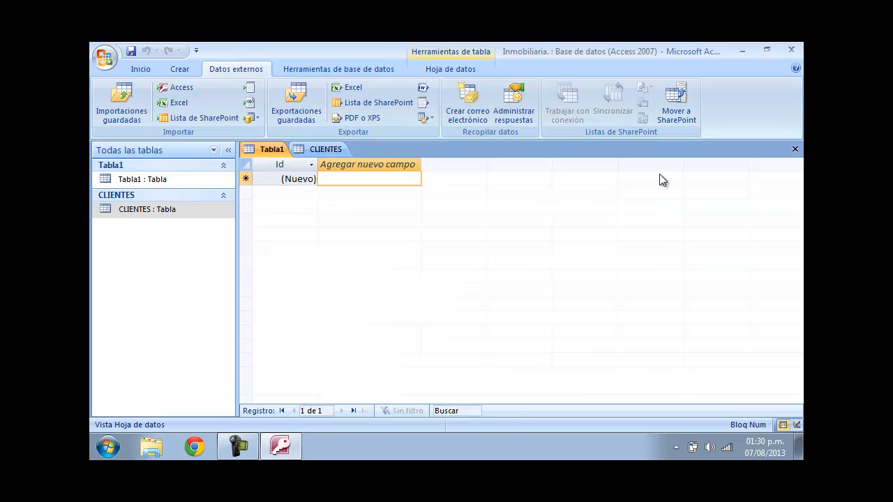
click(795, 148)
click(795, 149)
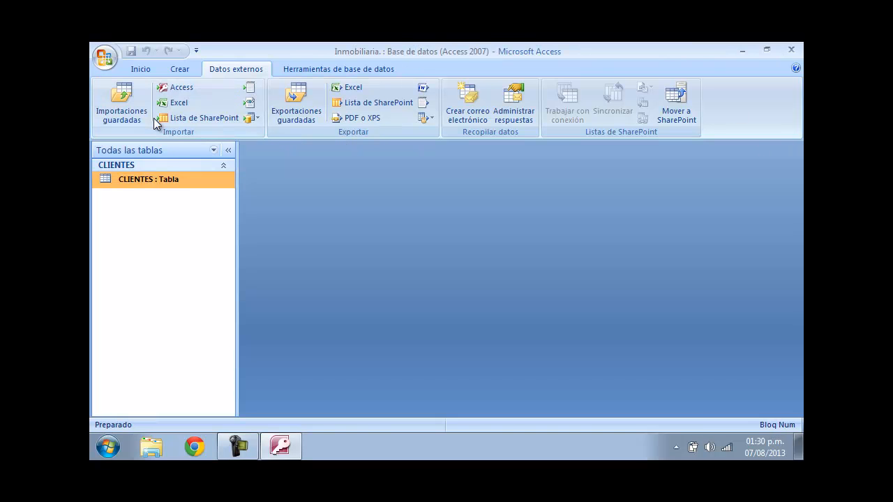
- Start another Excel import, choosing TABLAS+CONCESIONARIO on the Desktop as the source and importing into a new table
click(209, 163)
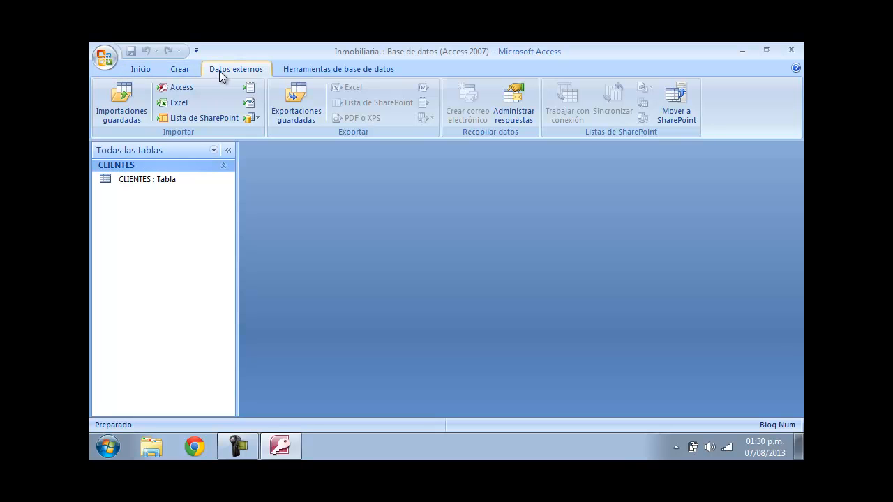
click(187, 102)
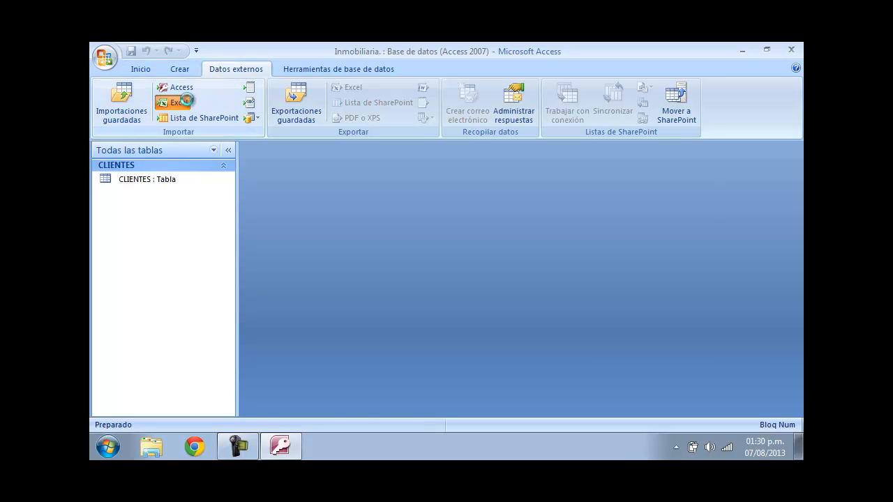
click(641, 149)
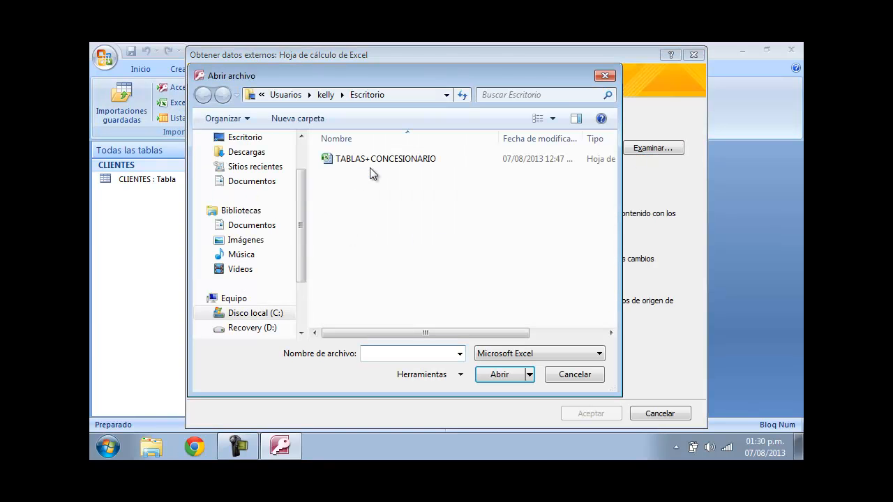
click(374, 160)
click(500, 376)
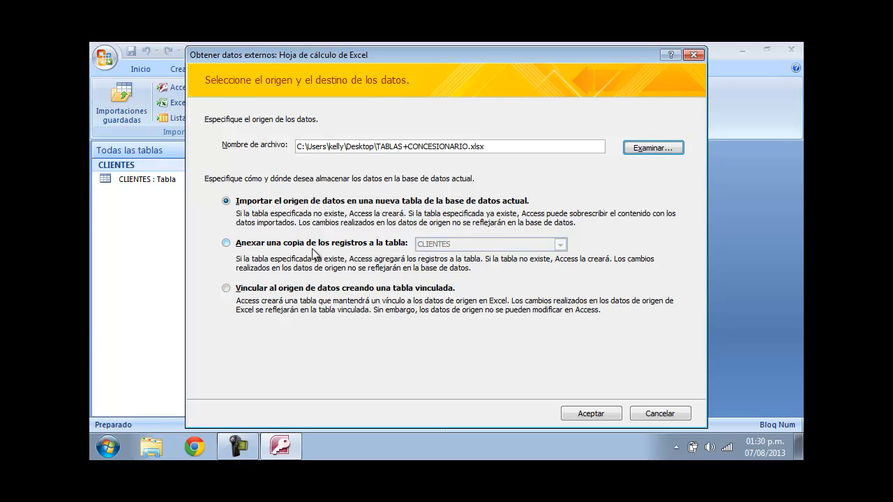
click(588, 417)
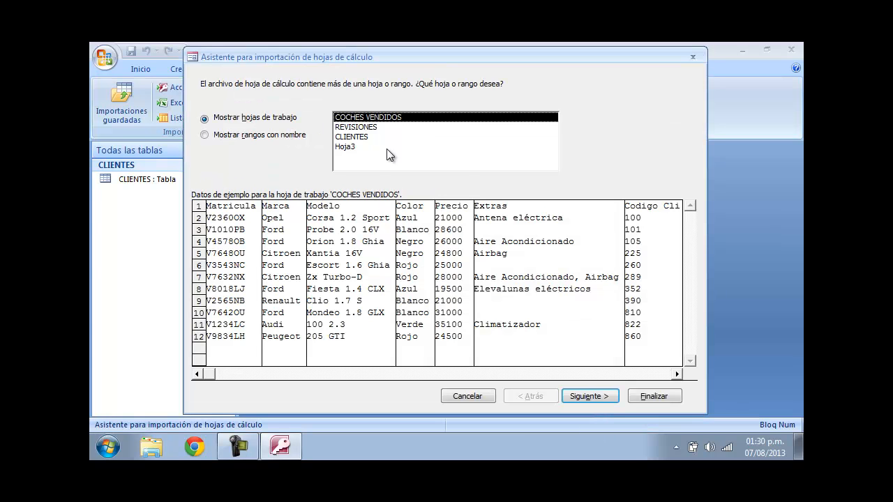
- Pick the COCHES VENDIDOS worksheet and keep the first row as column headings in the import wizard
click(589, 403)
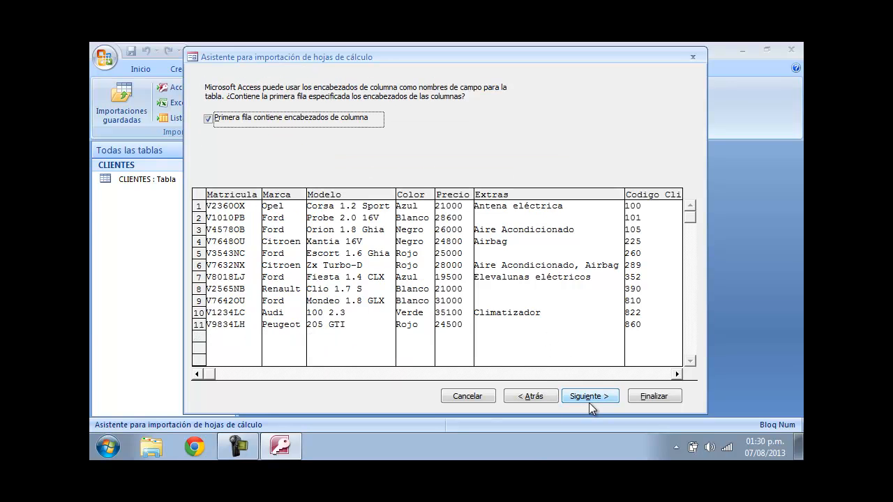
click(586, 396)
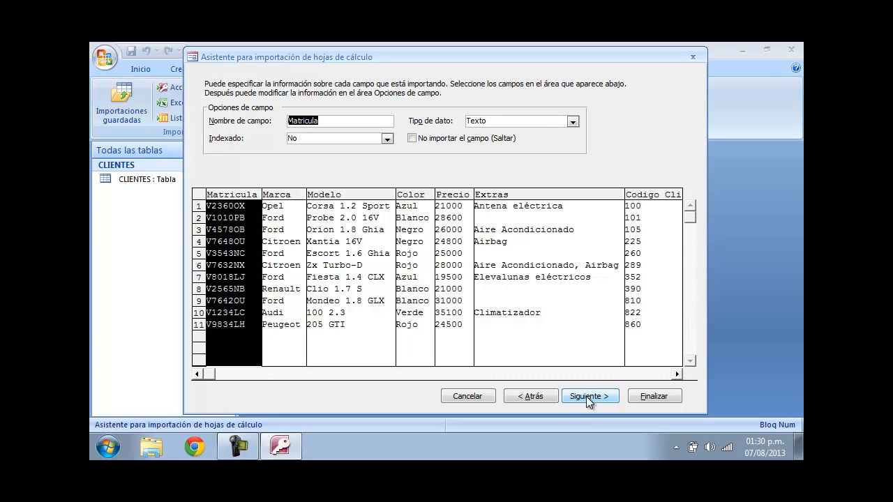
click(585, 396)
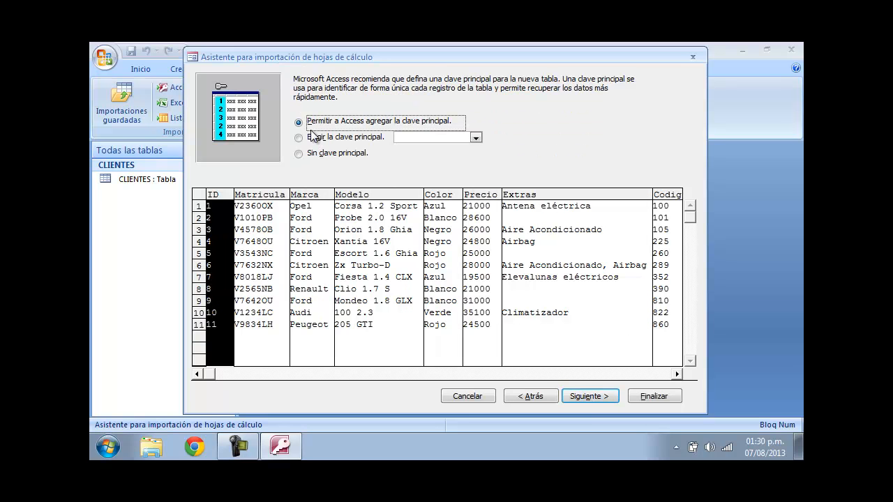
- Set Matricula as the primary key, finish importing into the COCHES VENDIDOS table and open it
click(321, 136)
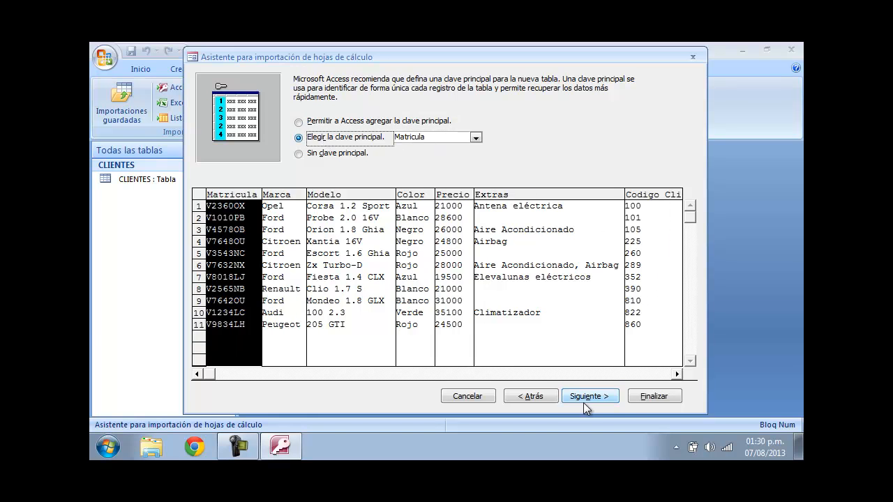
click(600, 397)
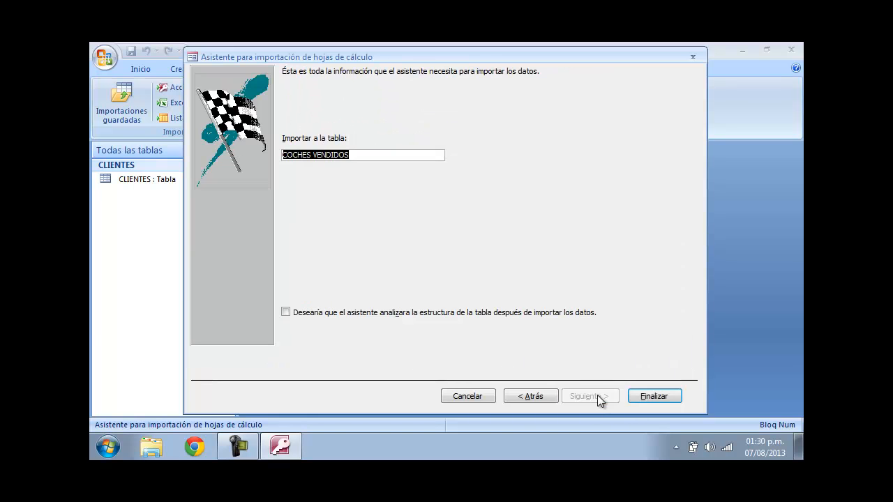
click(648, 393)
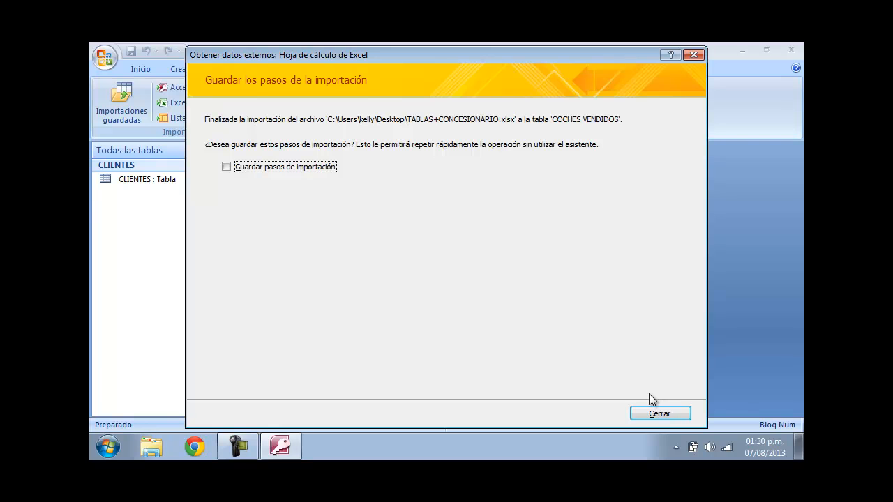
click(649, 413)
double_click(161, 181)
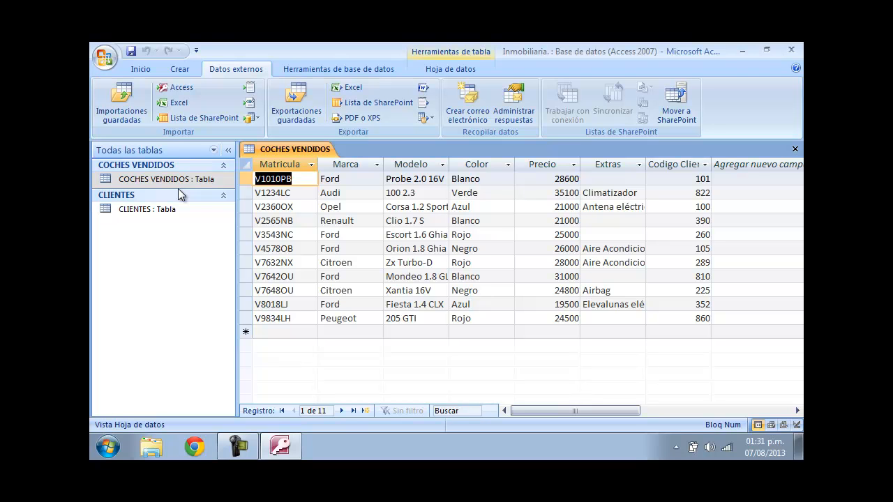
- Start a third Excel import from TABLAS+CONCESIONARIO on the Desktop into a new table
click(177, 103)
click(674, 148)
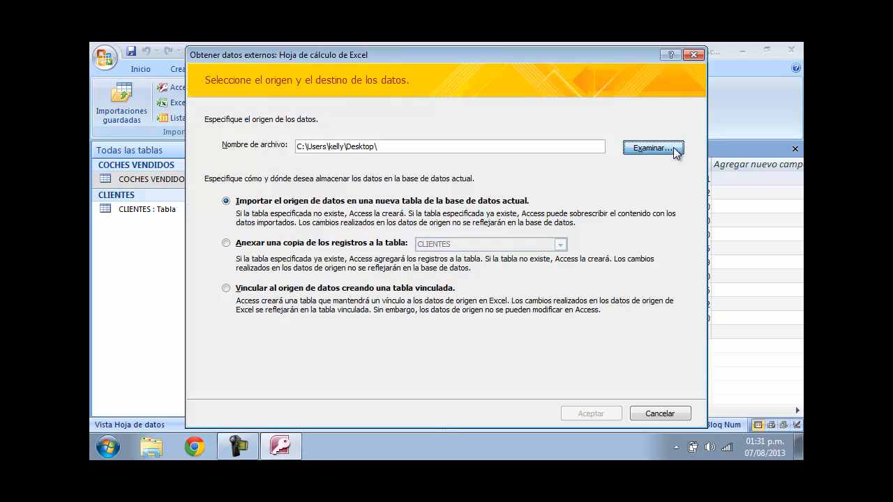
double_click(370, 160)
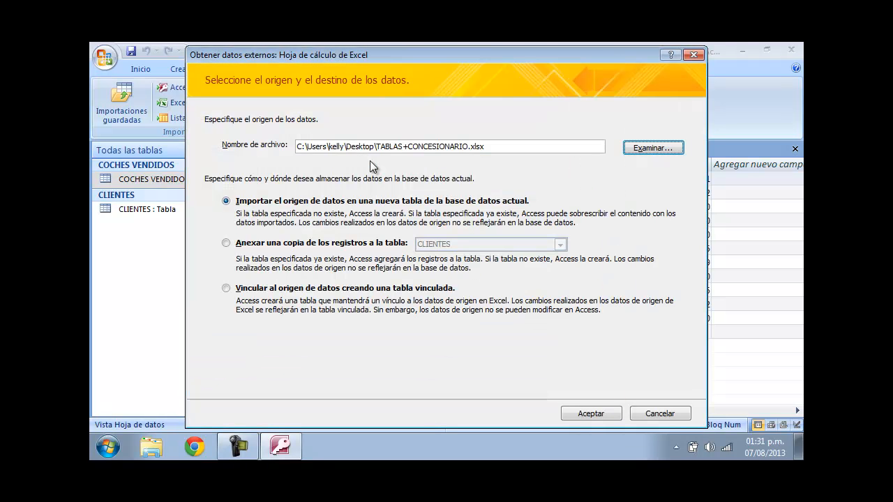
click(595, 414)
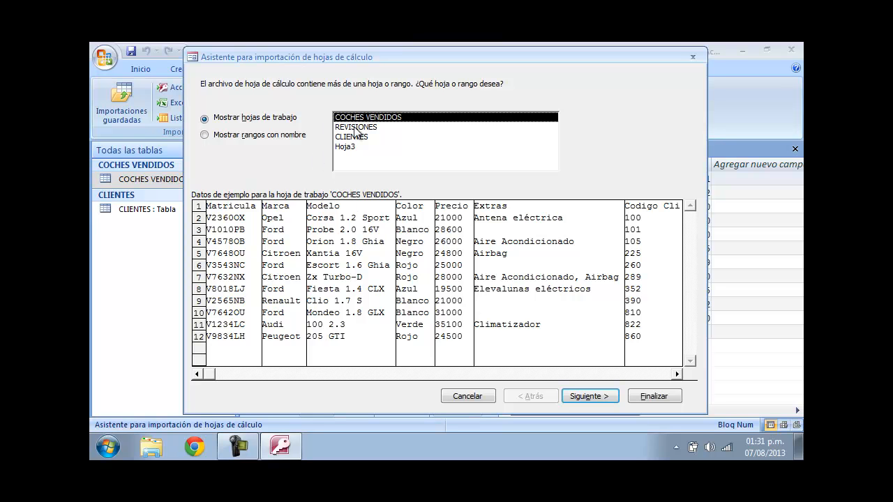
- Pick the REVISIONES worksheet and mark the first row as containing column headings
click(356, 128)
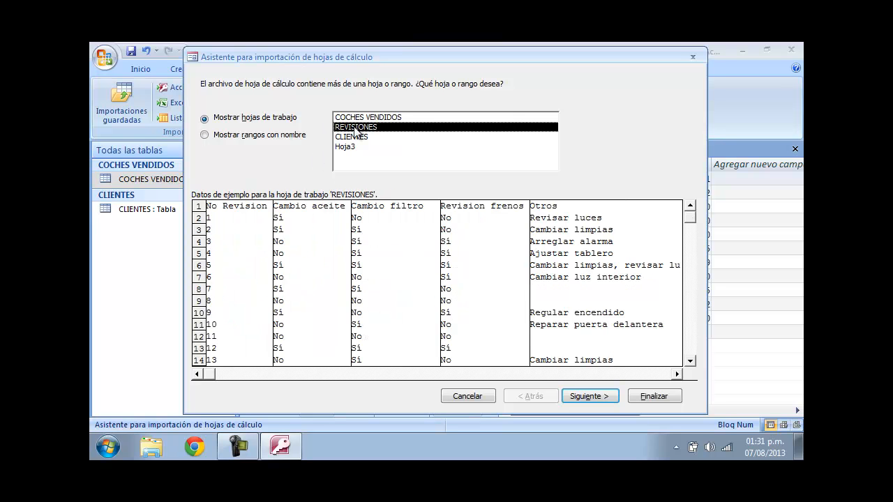
click(611, 396)
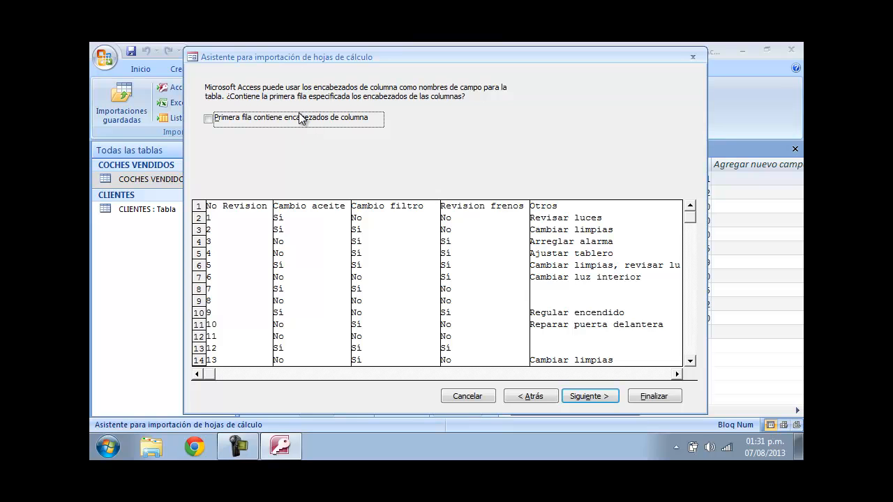
click(296, 117)
click(585, 396)
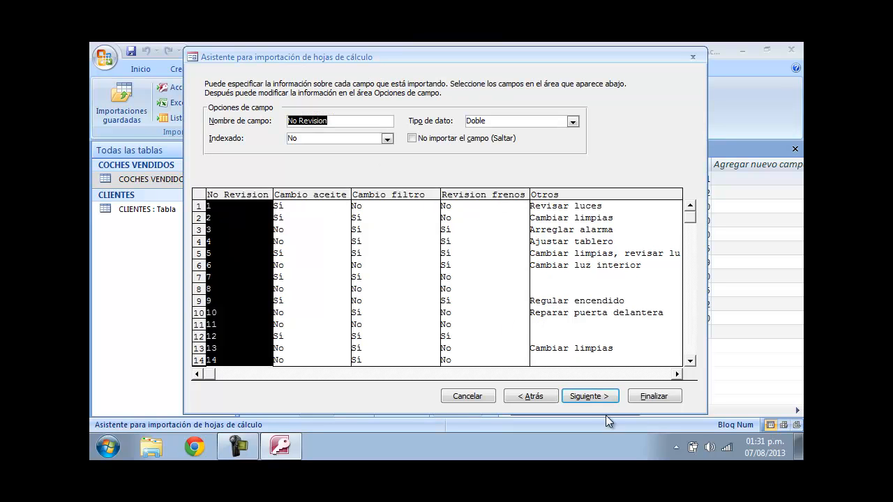
- Choose No Revision as the primary key and finish importing into the REVISIONES table
click(600, 397)
click(355, 138)
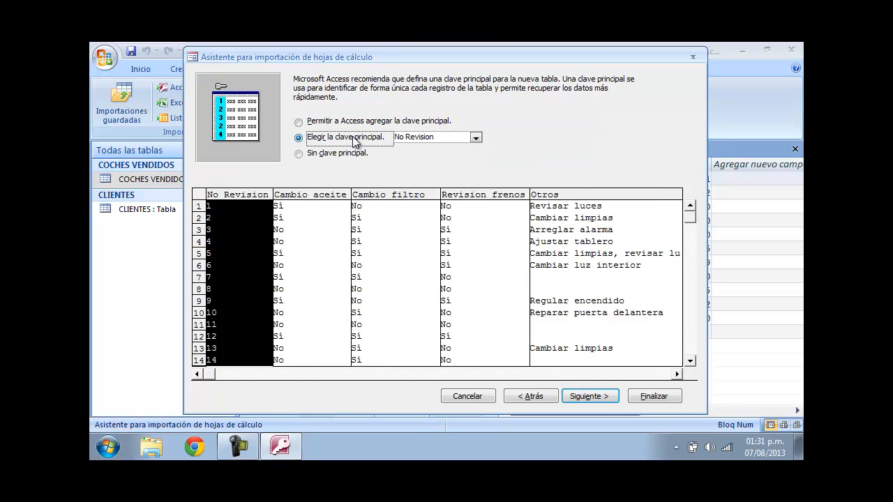
click(588, 396)
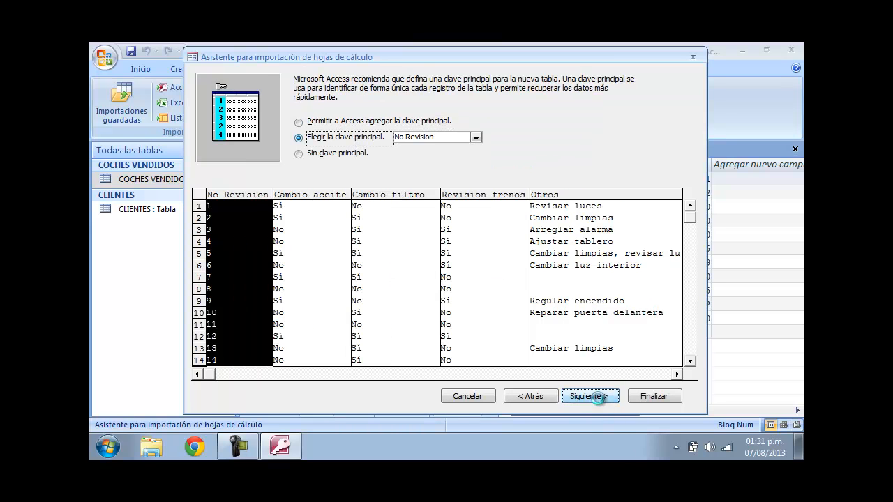
click(647, 397)
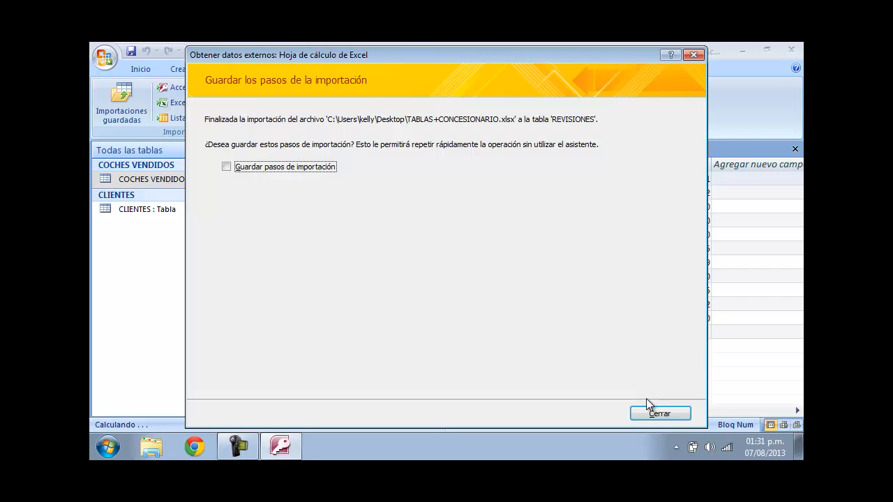
click(649, 411)
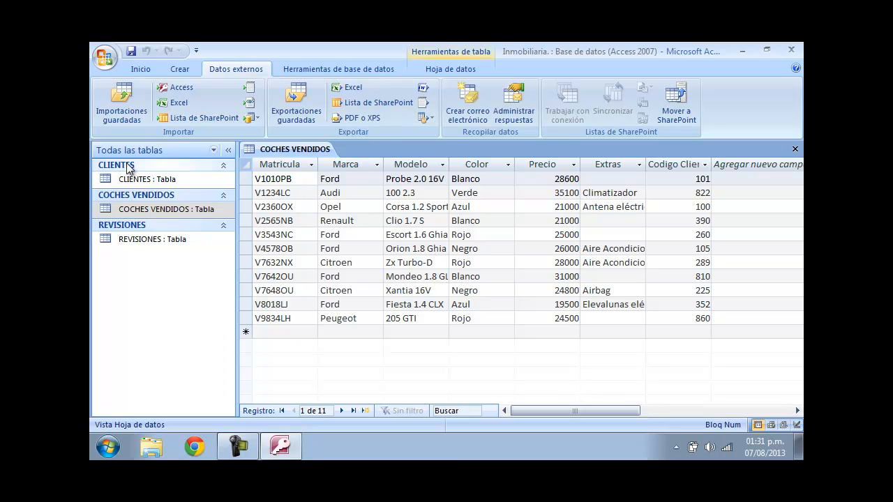
- Open the CLIENTES table and widen the Nombre Cliente and Apellidos Cliente columns
double_click(140, 183)
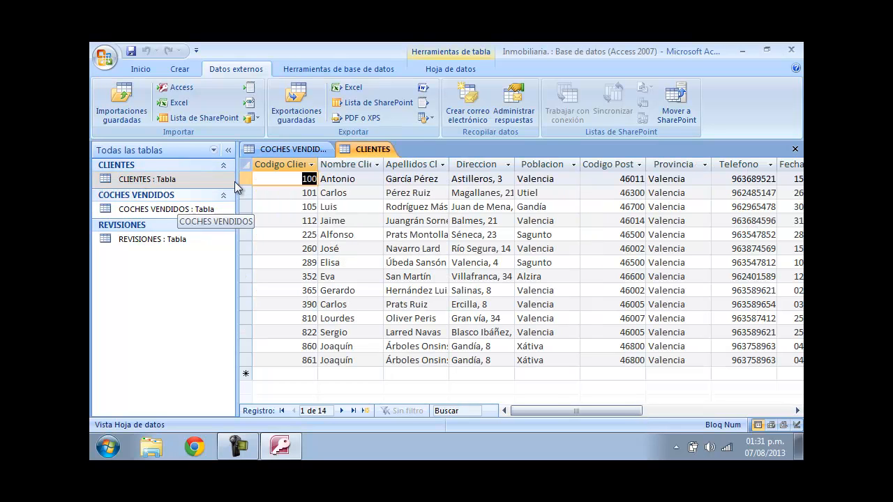
click(795, 148)
click(794, 149)
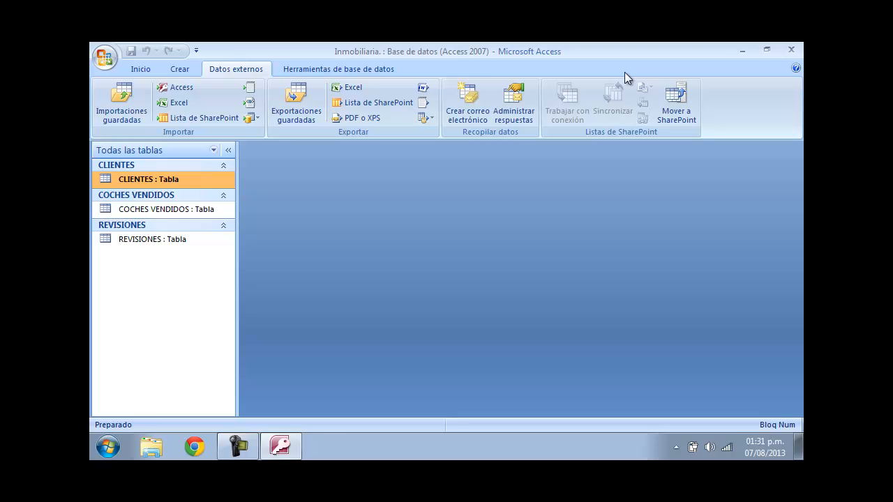
double_click(194, 179)
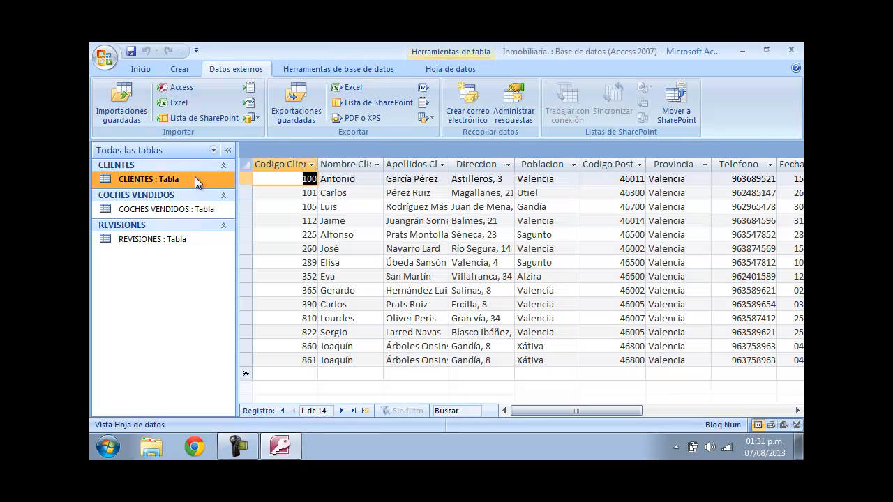
click(296, 192)
drag(383, 166, 404, 166)
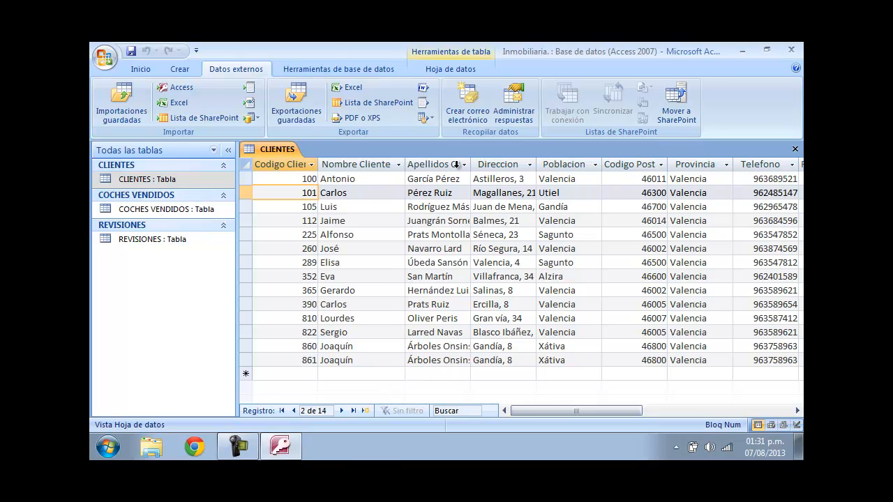
drag(472, 168, 499, 168)
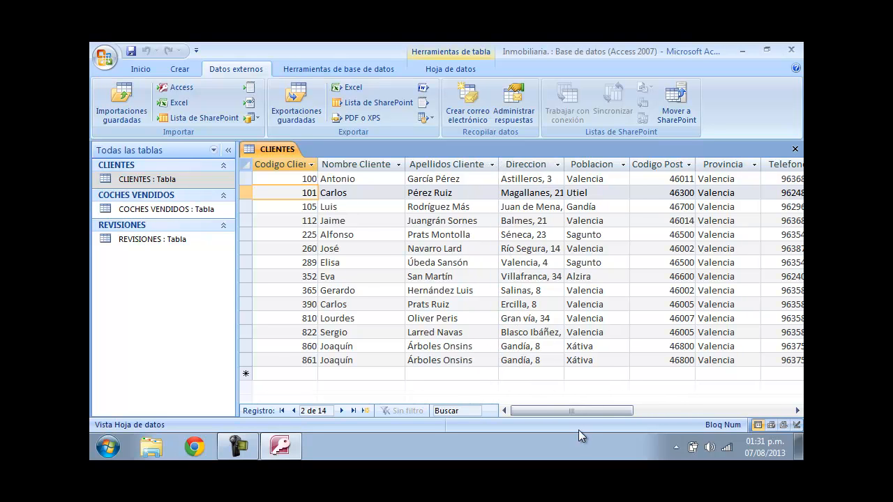
- Scroll across the remaining CLIENTES columns, dismiss the message and open the COCHES VENDIDOS table
drag(567, 413, 540, 410)
drag(568, 411, 620, 410)
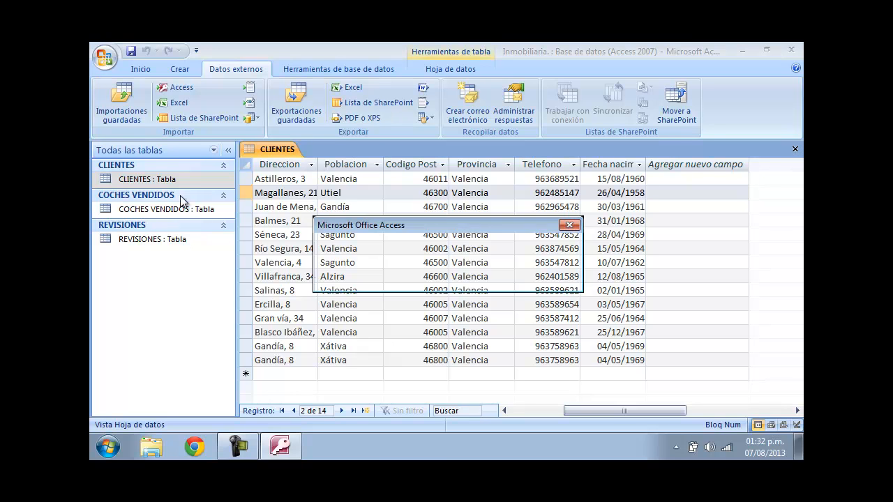
click(390, 280)
double_click(154, 178)
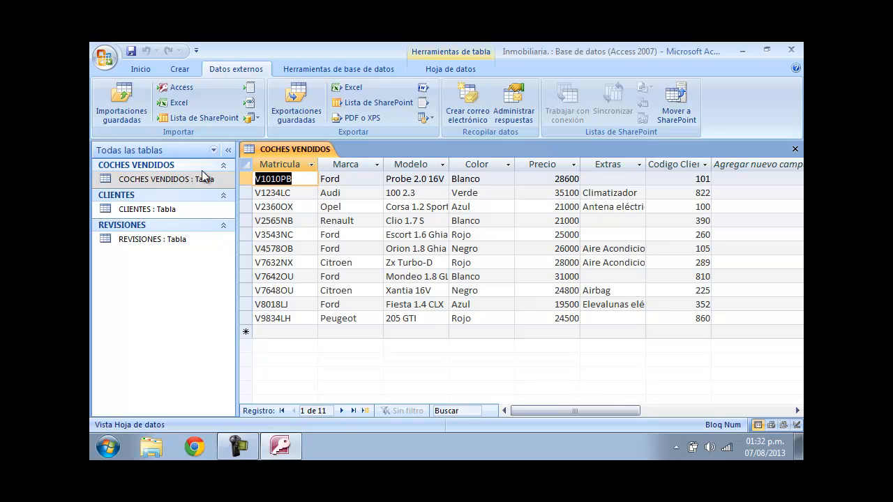
- Inspect the COCHES VENDIDOS records and column headings, then widen the Extras column
click(283, 194)
click(303, 206)
click(302, 230)
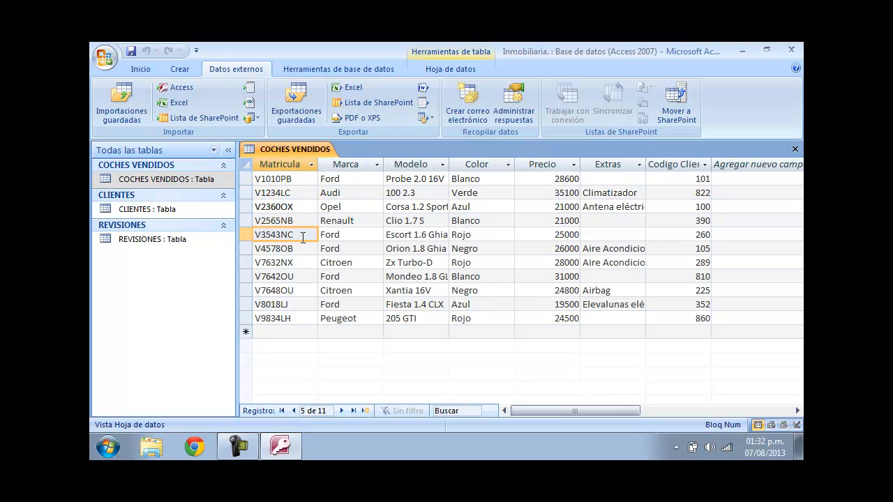
click(298, 222)
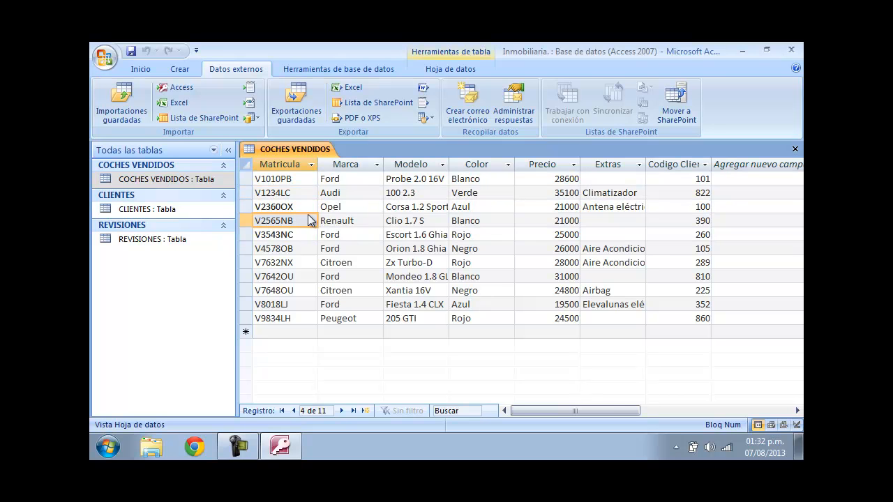
click(357, 169)
click(417, 167)
click(464, 166)
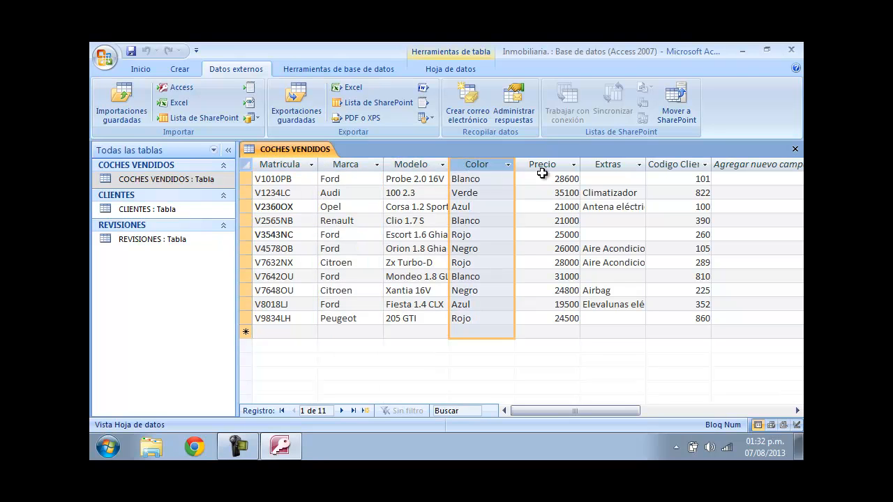
click(528, 177)
drag(646, 166, 707, 170)
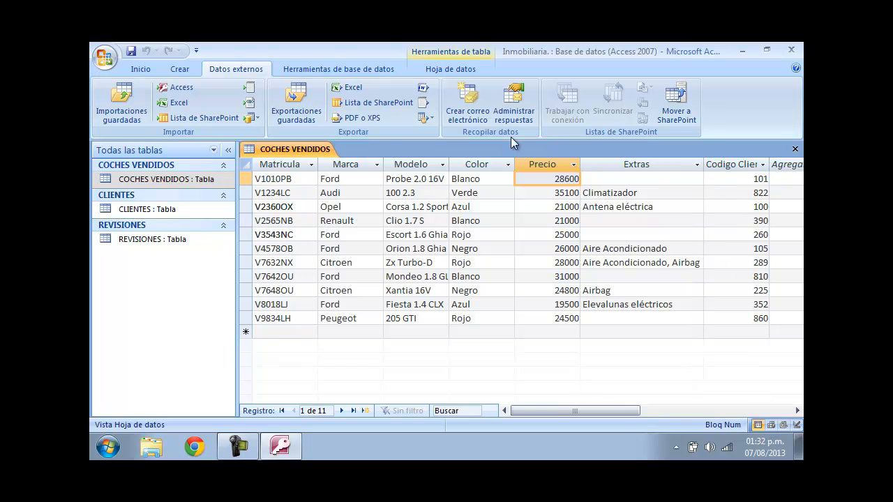
- Open the CLIENTES table alongside and switch back to the COCHES VENDIDOS tab
double_click(147, 209)
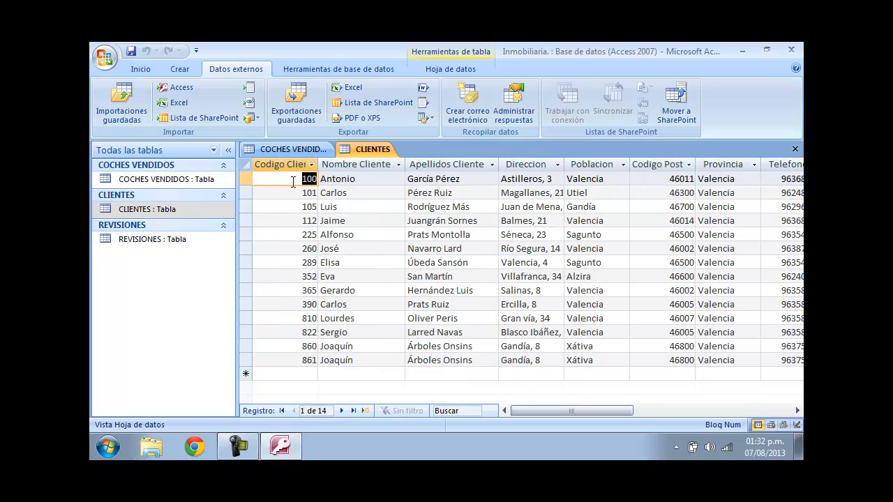
click(299, 148)
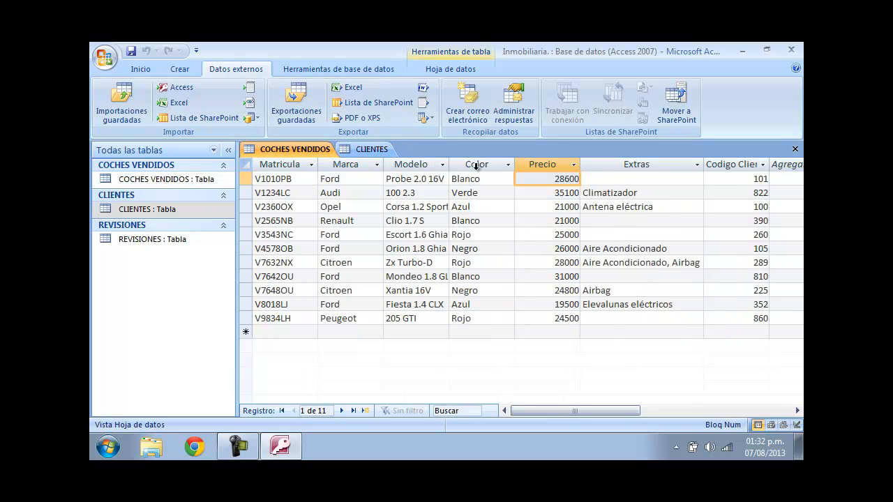
- Compare the Codigo Cliente values in COCHES VENDIDOS with the CLIENTES table, then close both tables
click(750, 207)
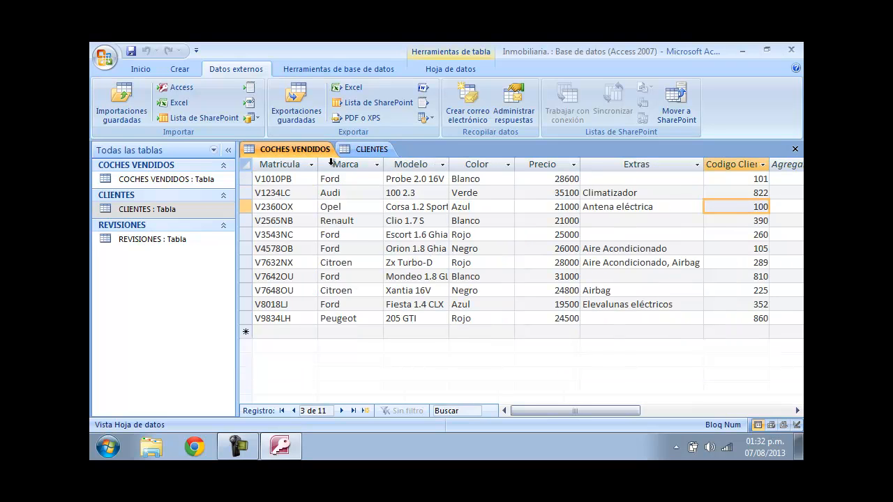
click(366, 148)
click(279, 149)
click(368, 149)
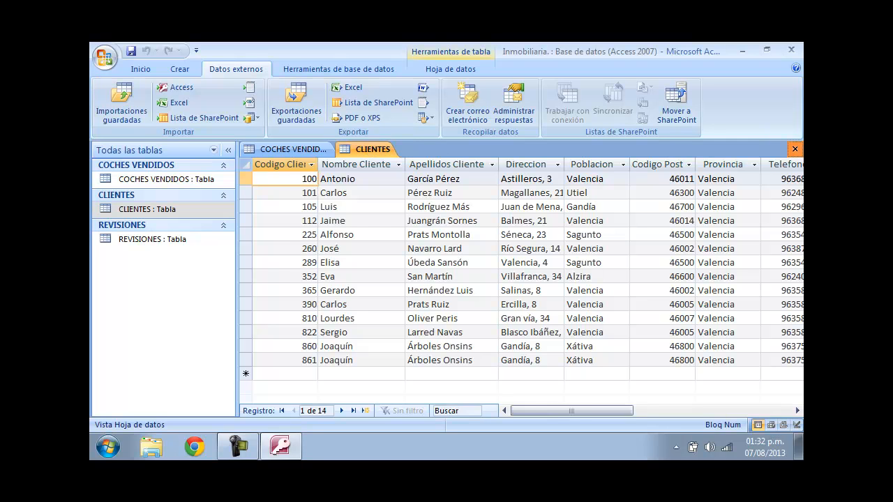
click(795, 148)
click(795, 148)
- Open the REVISIONES table, widen its Otros column and close the table
click(384, 276)
click(153, 244)
double_click(152, 248)
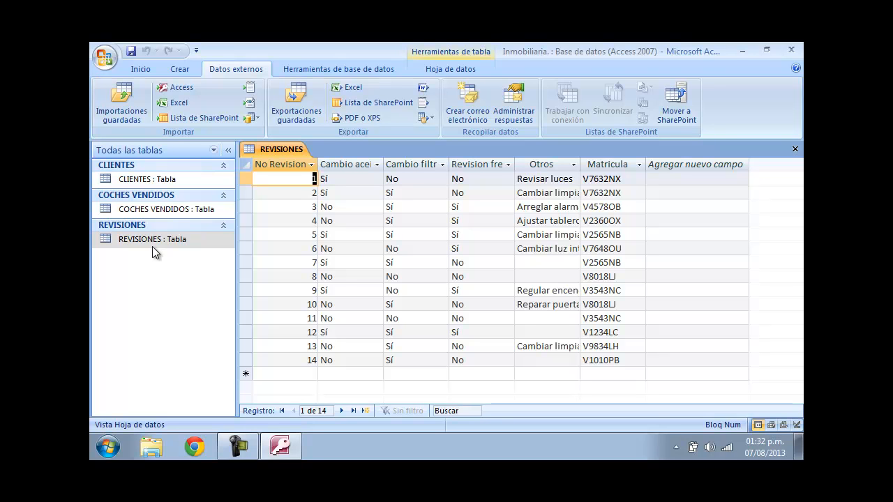
drag(580, 166, 650, 166)
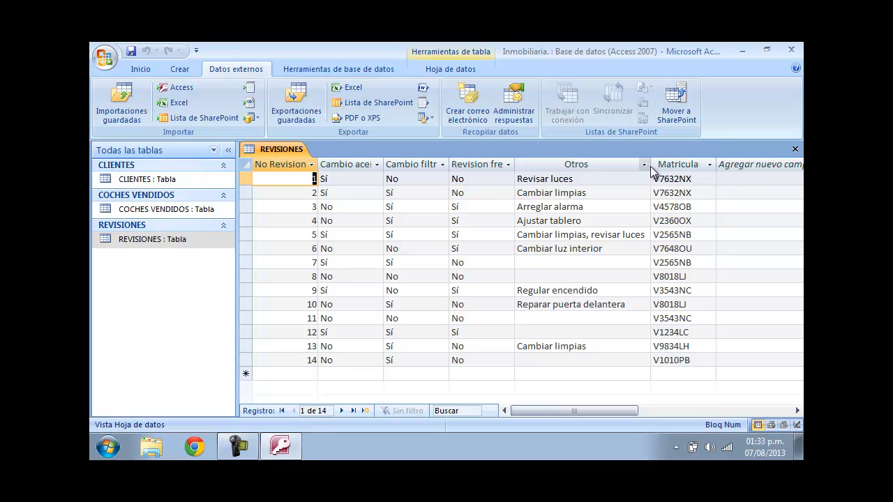
click(650, 166)
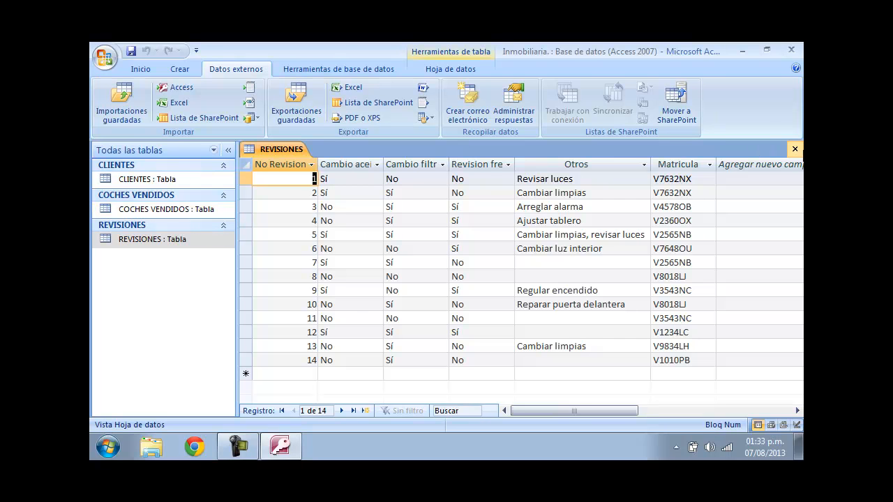
click(795, 148)
click(369, 278)
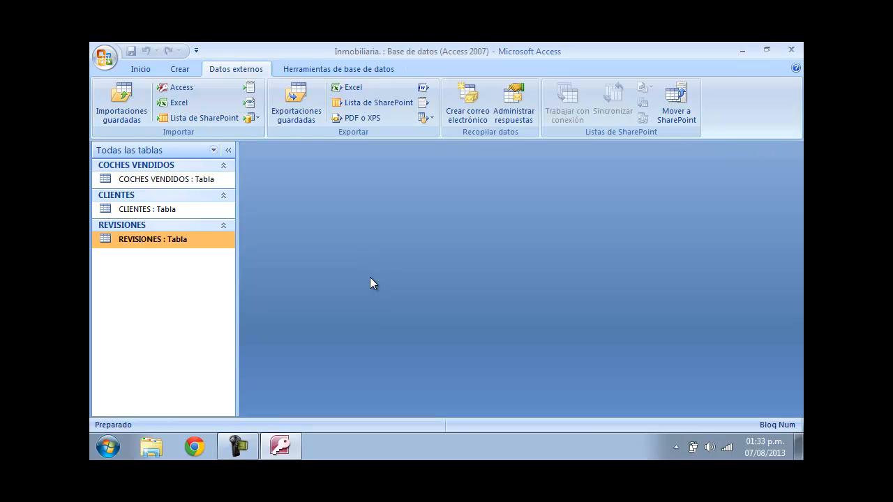
- Open the COCHES VENDIDOS, CLIENTES and REVISIONES tables together and switch between their tabs
click(324, 67)
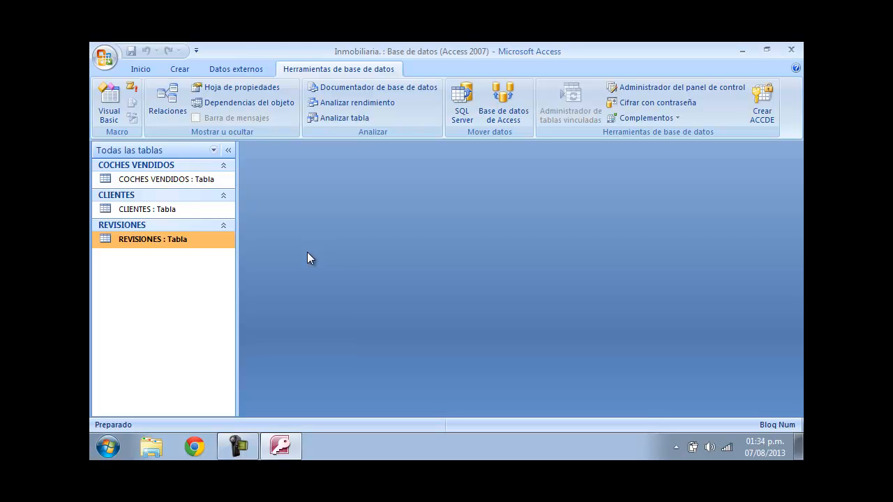
double_click(196, 182)
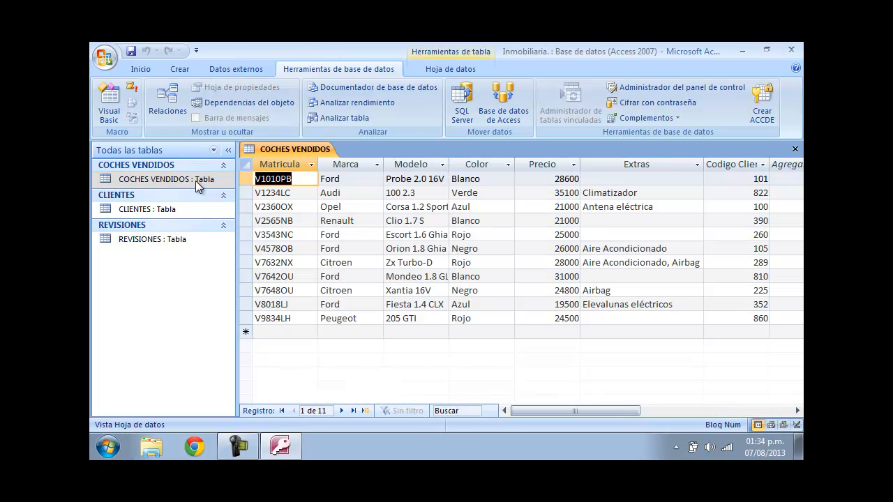
double_click(155, 212)
double_click(162, 237)
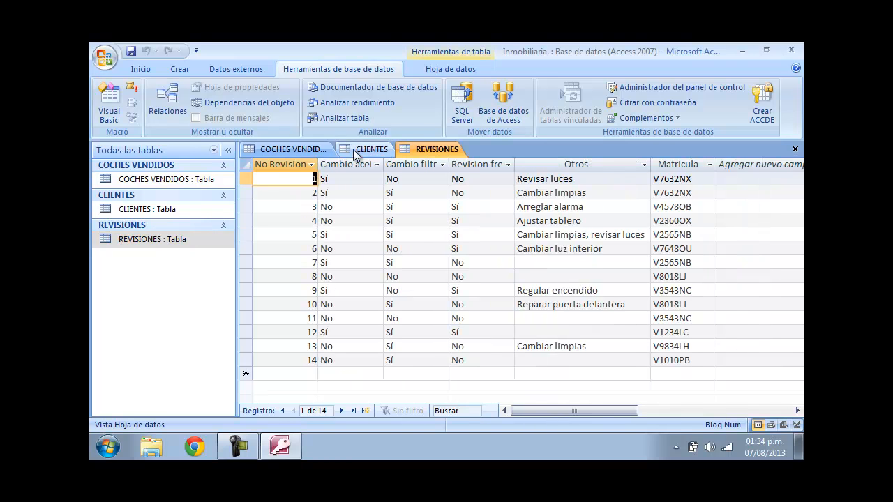
click(293, 150)
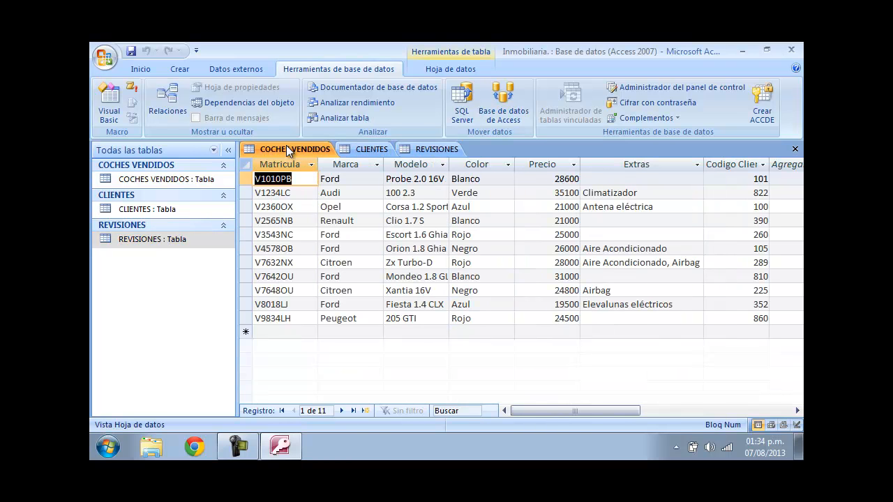
click(731, 164)
click(367, 150)
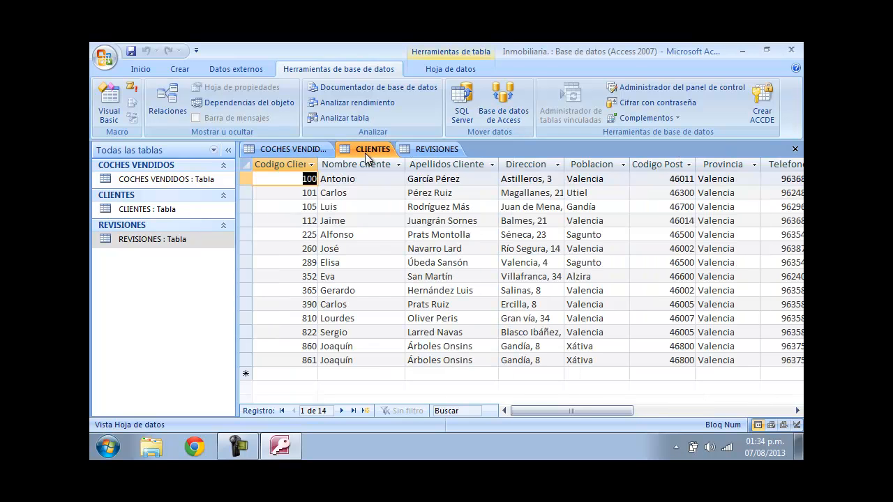
- Switch COCHES VENDIDOS and REVISIONES to Design view and review their field names and data types
click(302, 158)
right_click(303, 159)
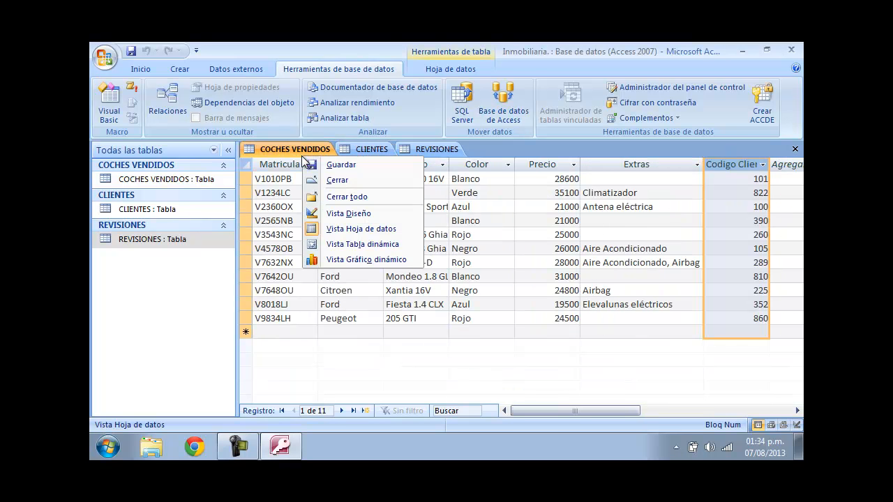
click(344, 208)
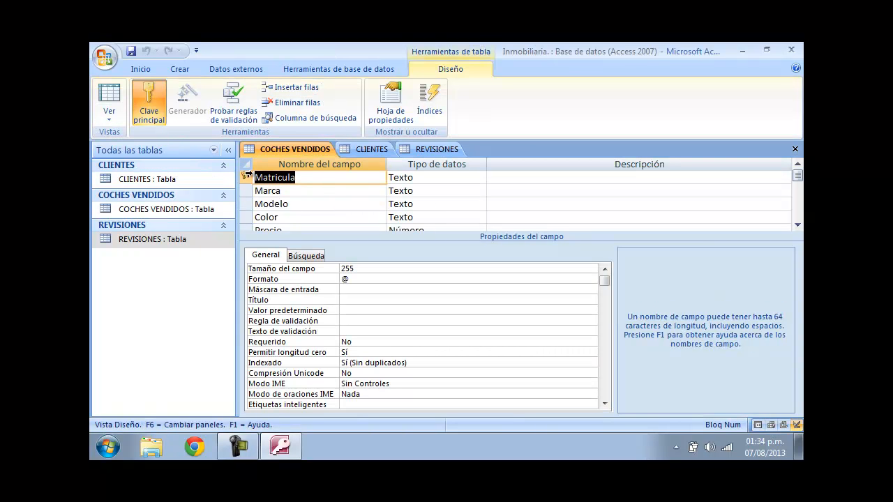
click(433, 178)
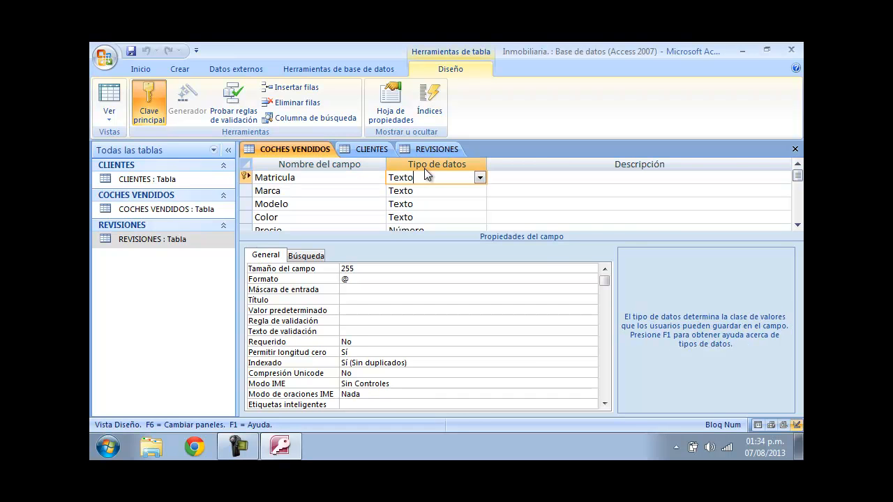
click(420, 156)
right_click(420, 157)
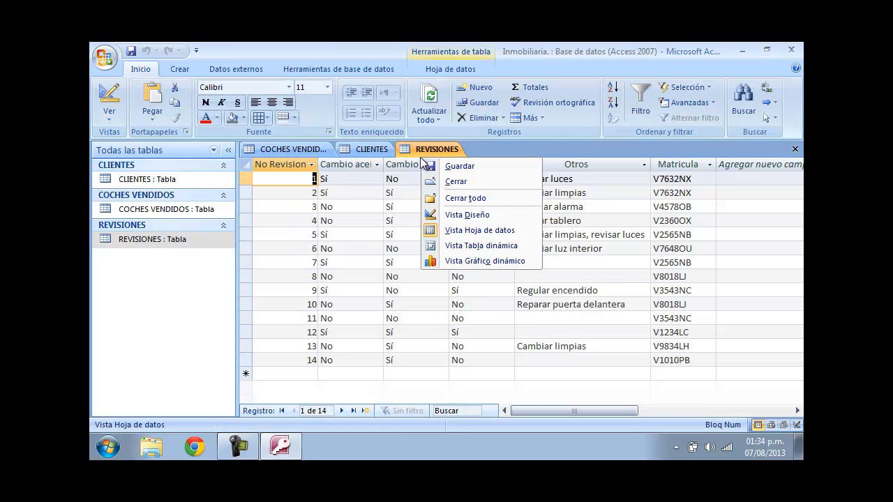
click(468, 214)
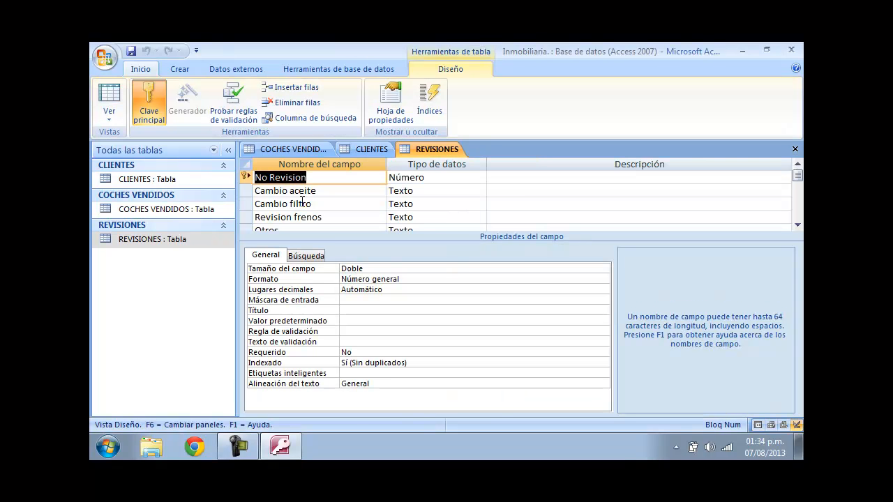
drag(797, 176, 799, 183)
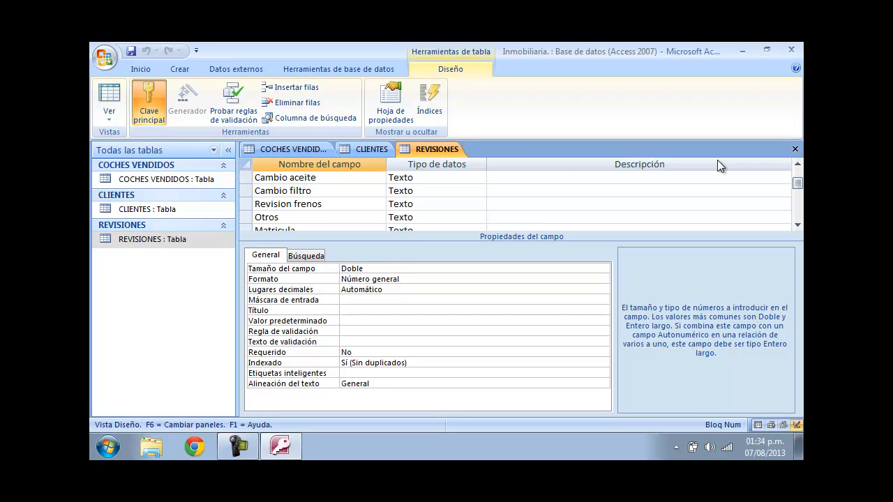
- Open CLIENTES in Design view, compare the Codigo Cliente data types with COCHES VENDIDOS, and close all tables
click(372, 149)
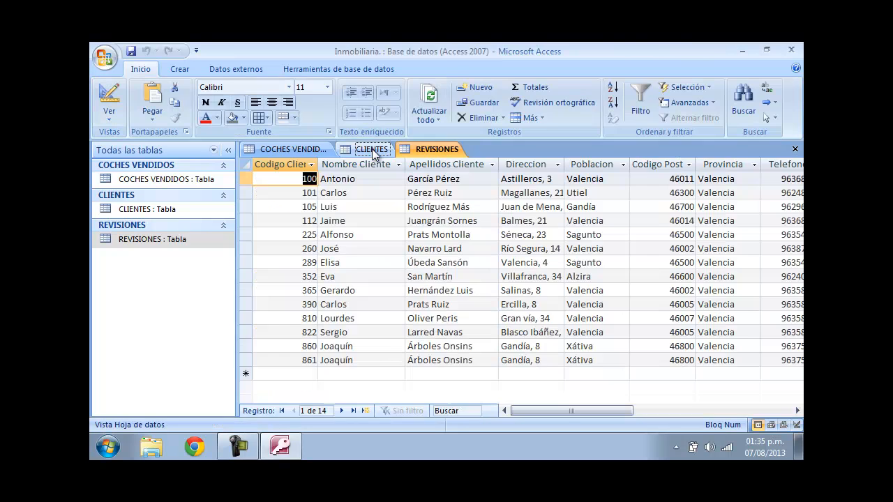
right_click(372, 149)
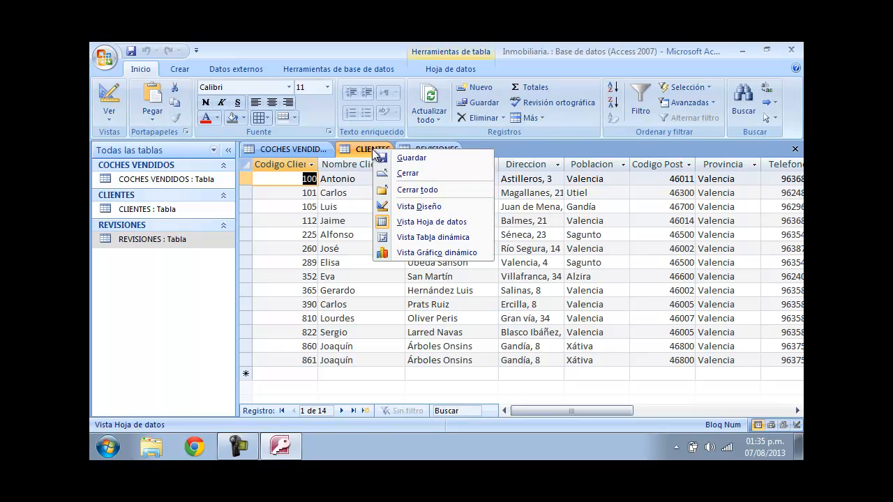
click(413, 207)
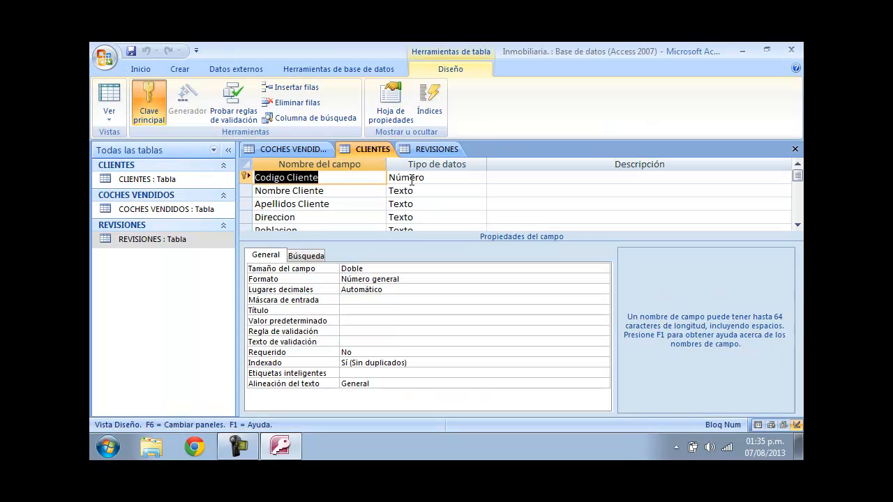
click(423, 179)
click(299, 148)
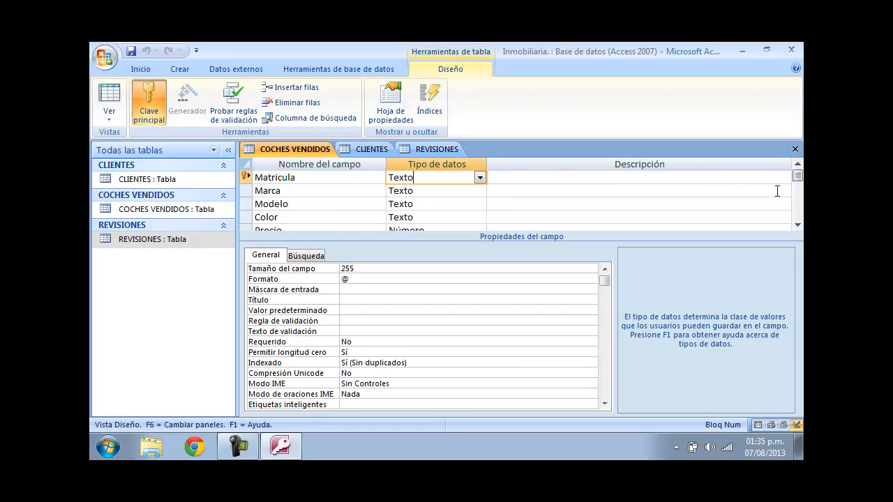
drag(797, 176, 799, 205)
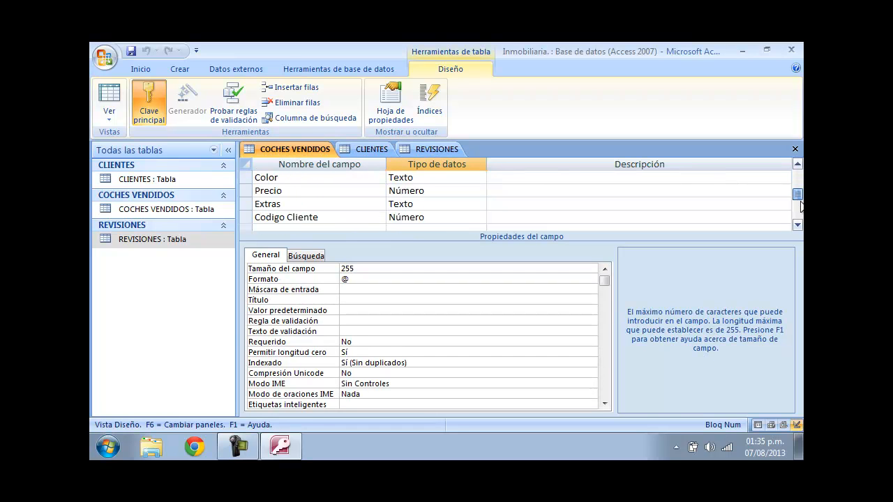
click(417, 219)
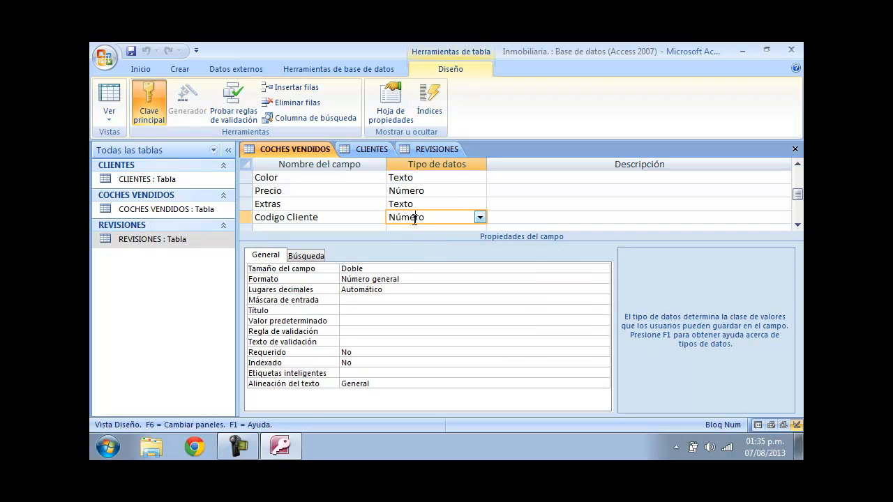
click(795, 149)
click(794, 149)
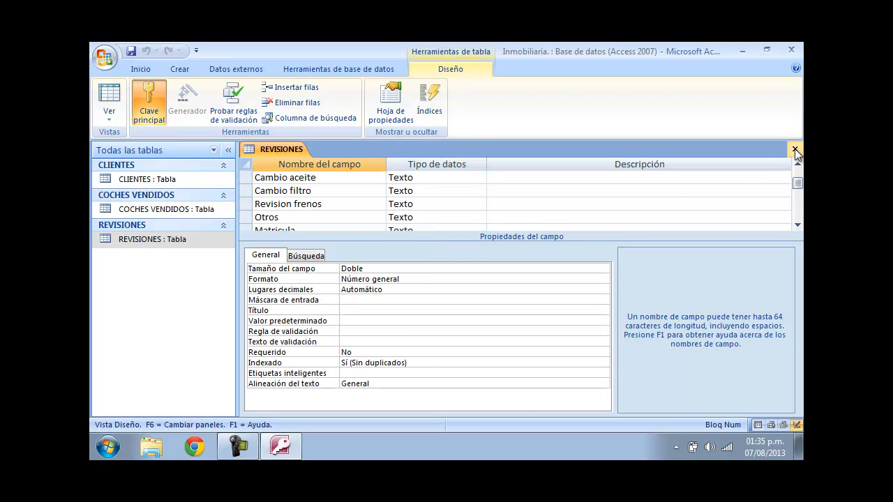
click(794, 149)
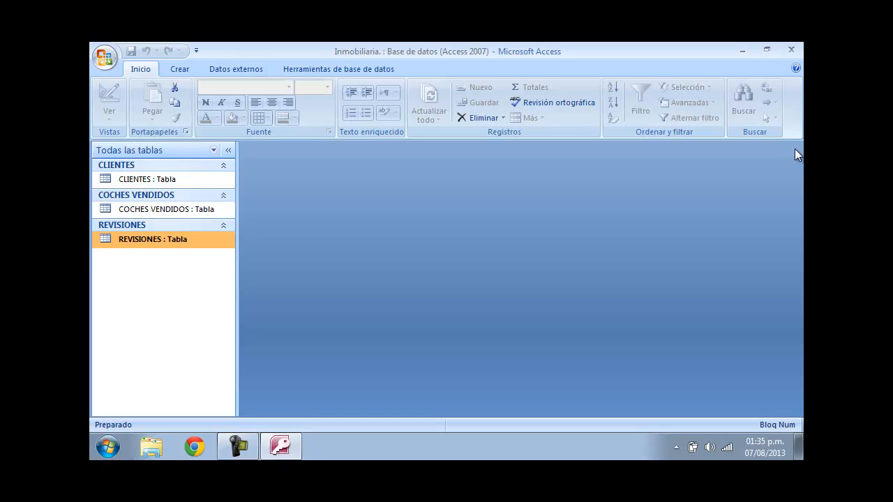
- Open the Relationships window and add the CLIENTES, COCHES VENDIDOS and REVISIONES tables to it
click(284, 75)
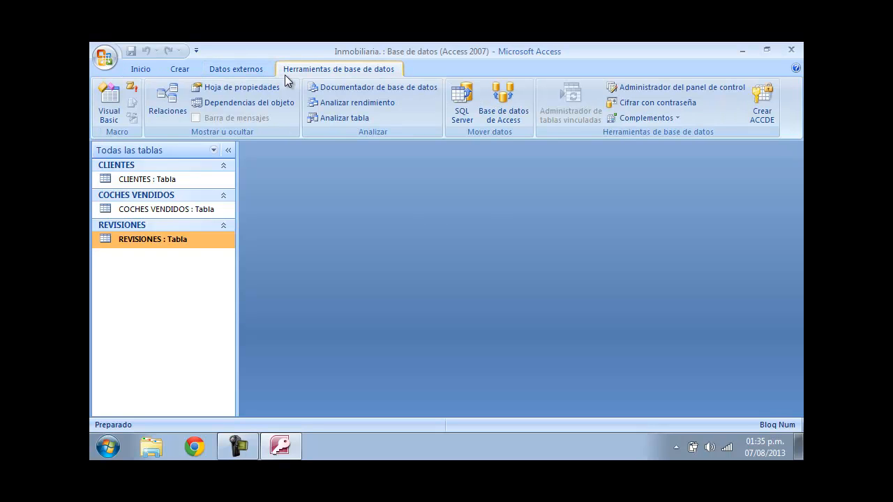
click(149, 100)
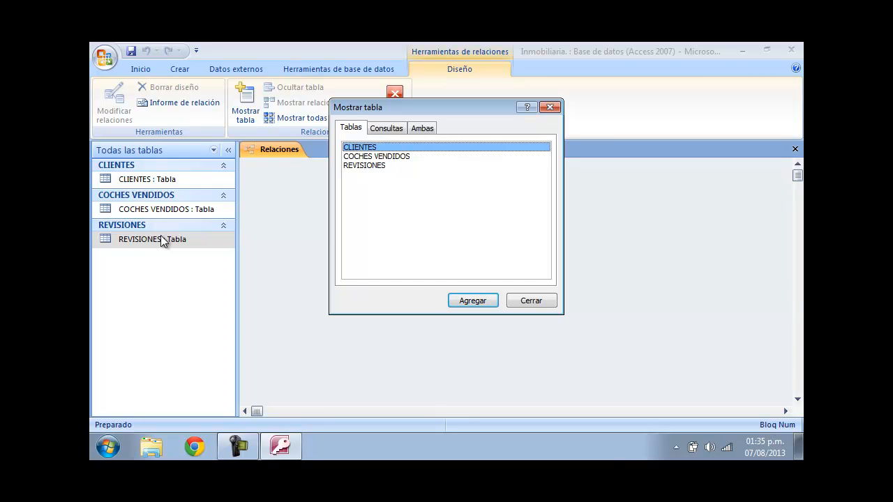
drag(425, 113, 553, 170)
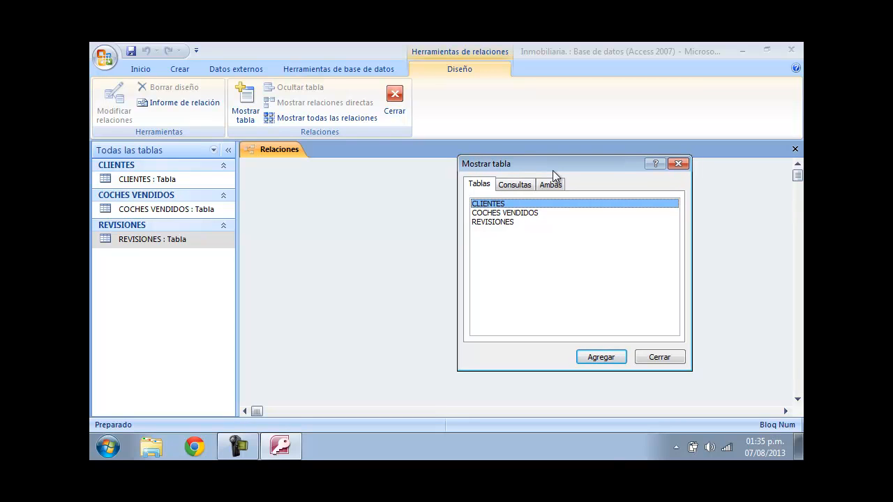
click(603, 357)
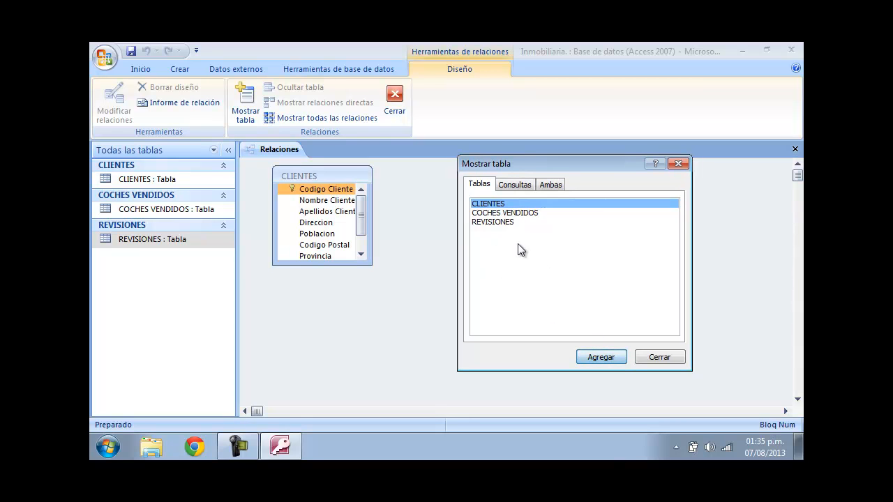
click(528, 213)
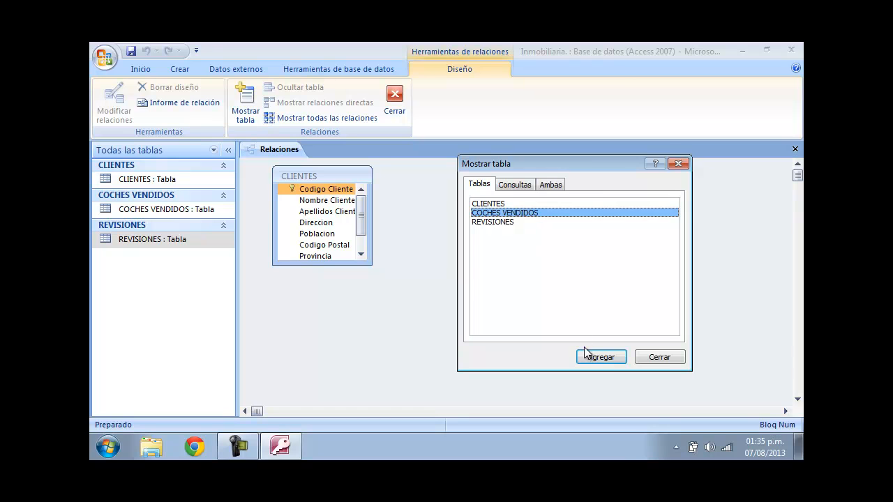
click(590, 356)
click(487, 222)
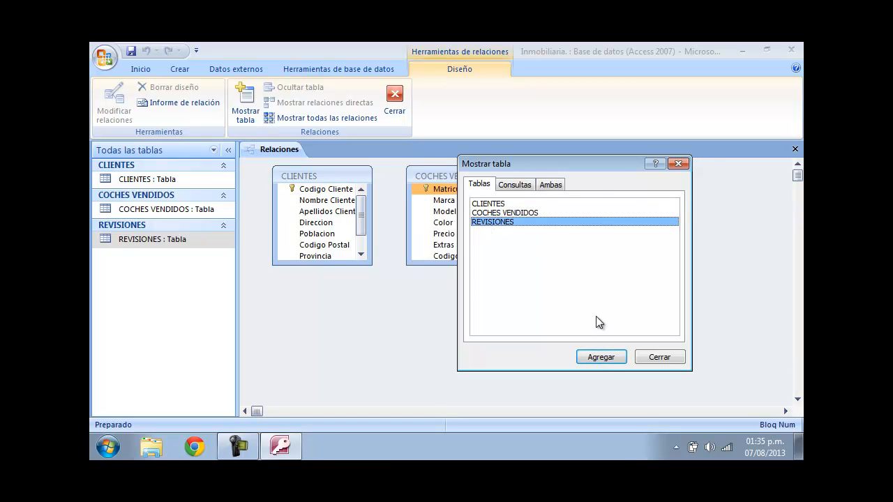
click(611, 359)
drag(558, 155, 486, 163)
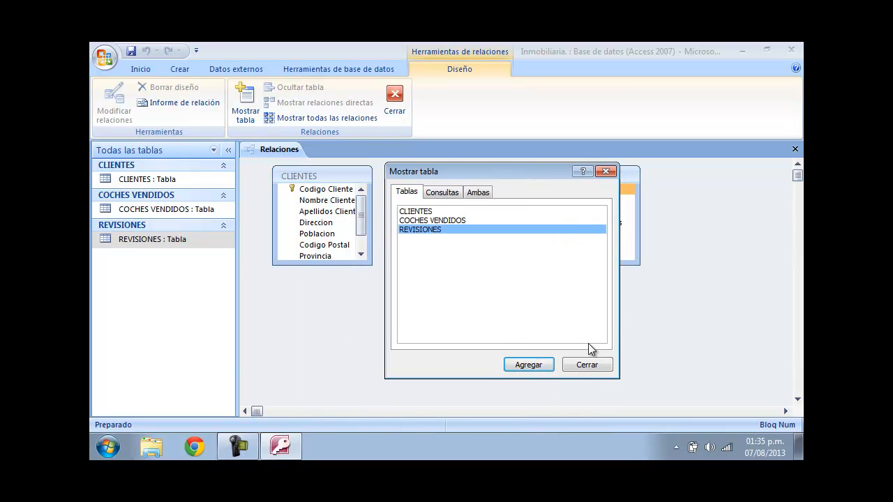
click(587, 364)
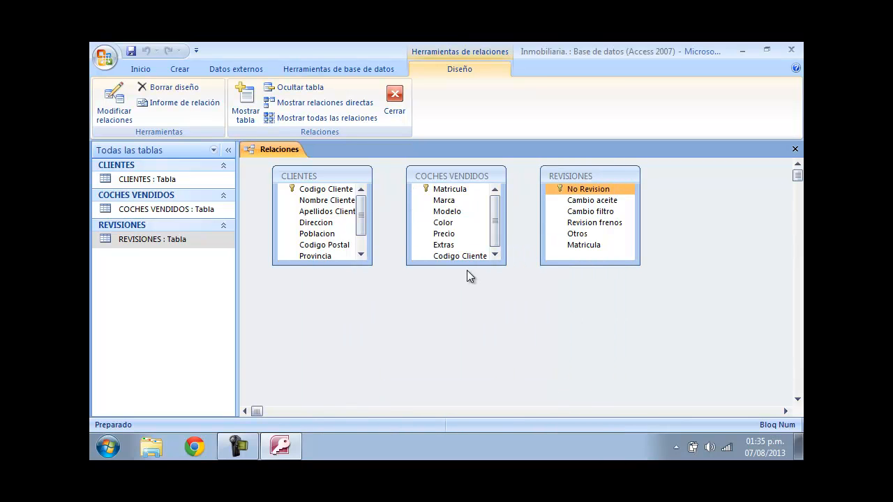
click(339, 185)
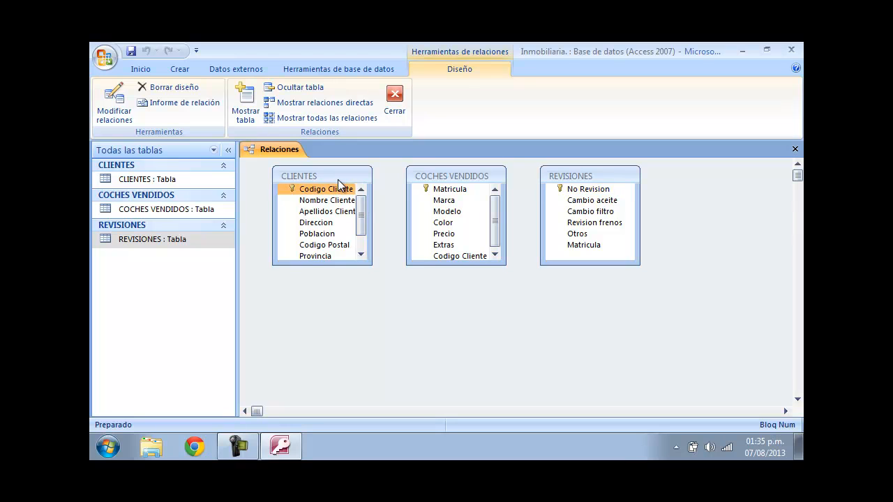
- Relate CLIENTES to COCHES VENDIDOS through Codigo Cliente, enforcing referential integrity
click(415, 175)
click(567, 174)
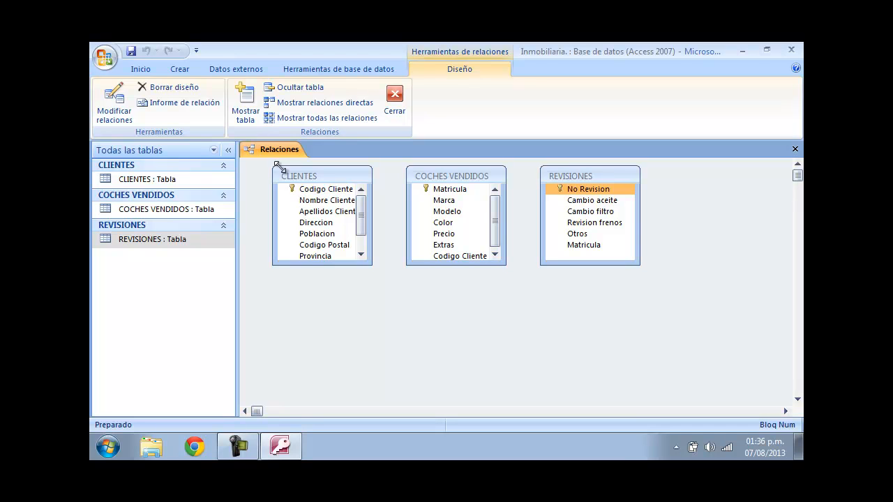
click(300, 190)
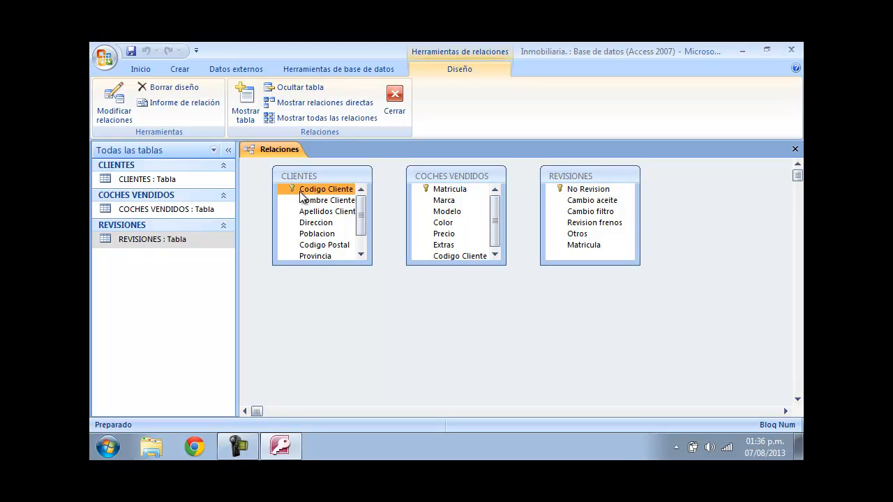
click(450, 189)
click(575, 188)
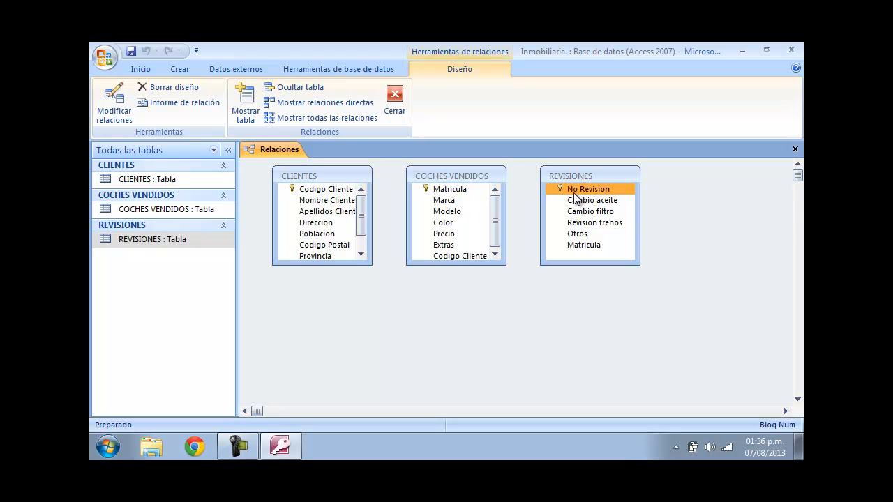
drag(297, 179, 317, 197)
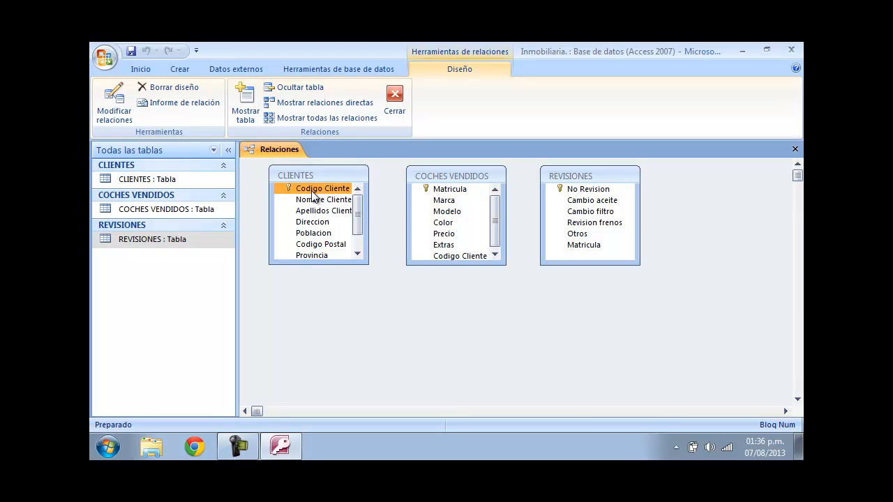
drag(313, 196, 438, 254)
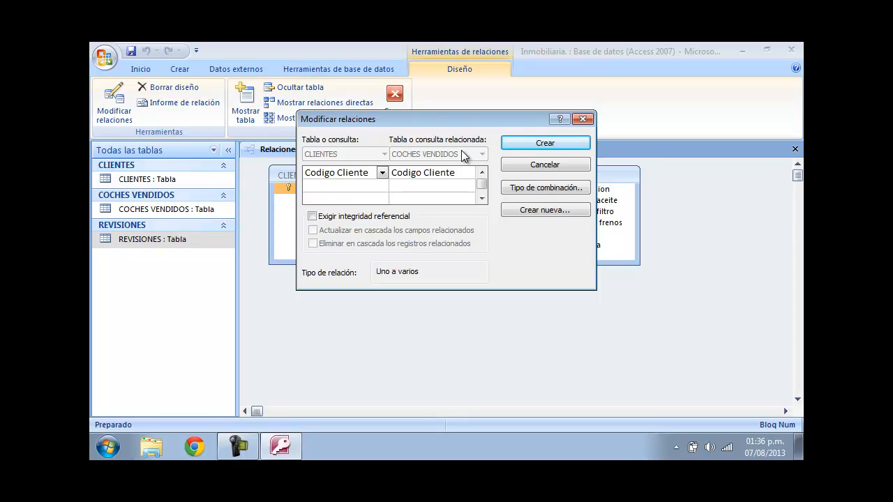
click(347, 222)
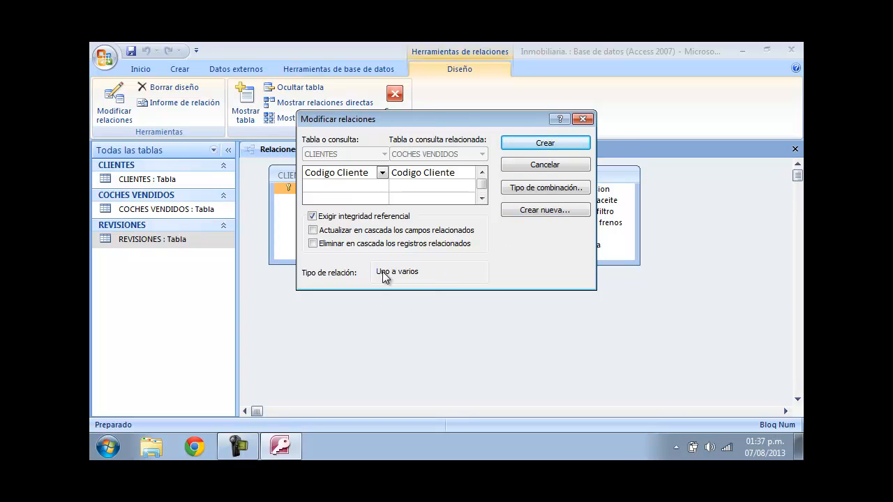
click(550, 142)
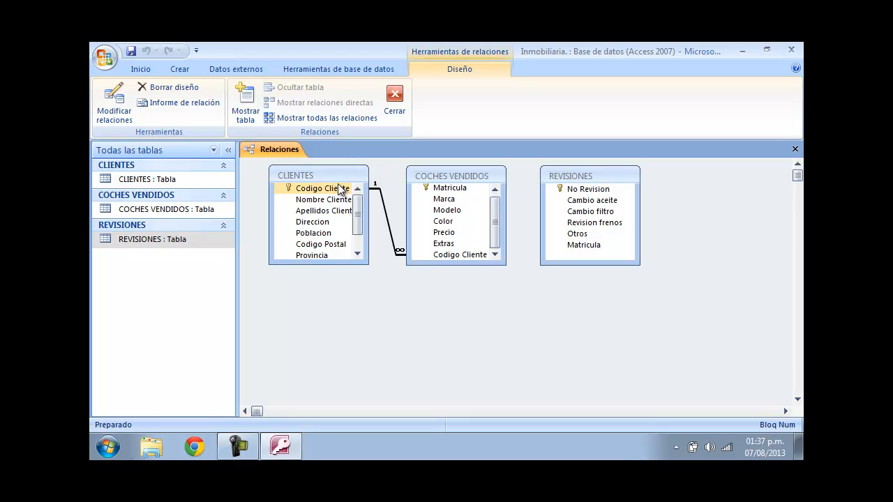
- Relate COCHES VENDIDOS to REVISIONES through Matricula, enforcing referential integrity
click(369, 185)
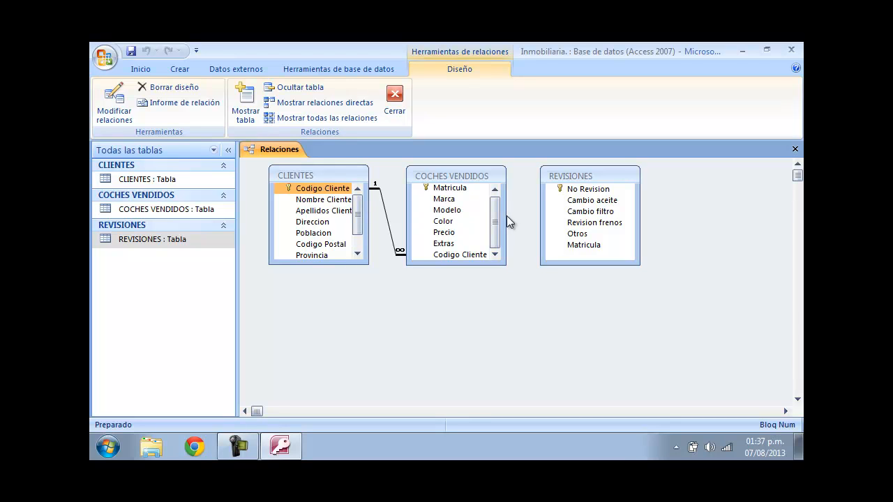
drag(497, 220, 494, 203)
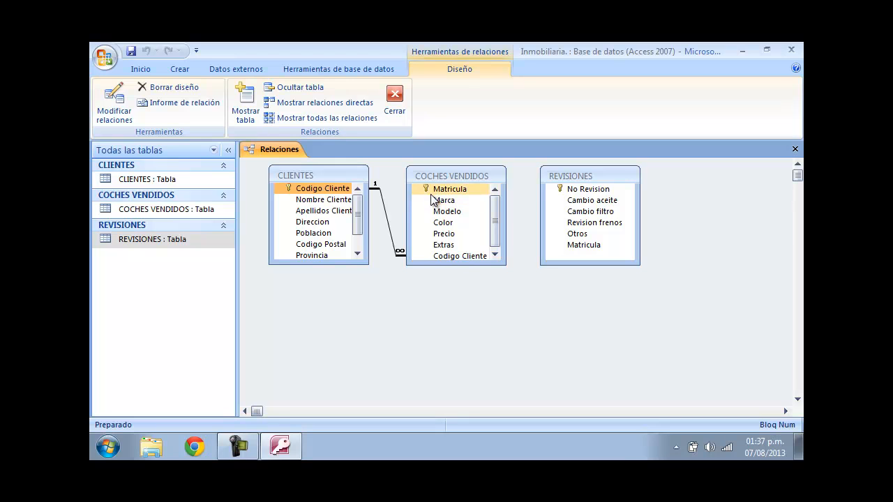
drag(434, 197, 592, 251)
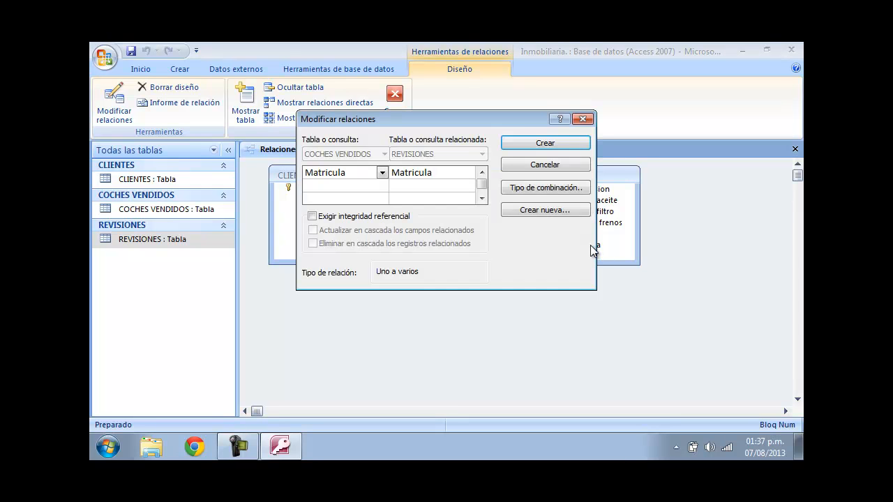
click(329, 217)
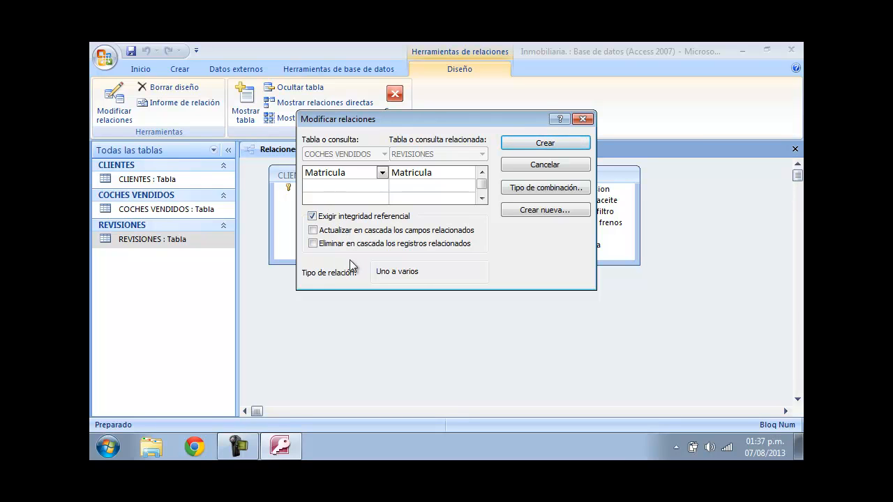
click(534, 142)
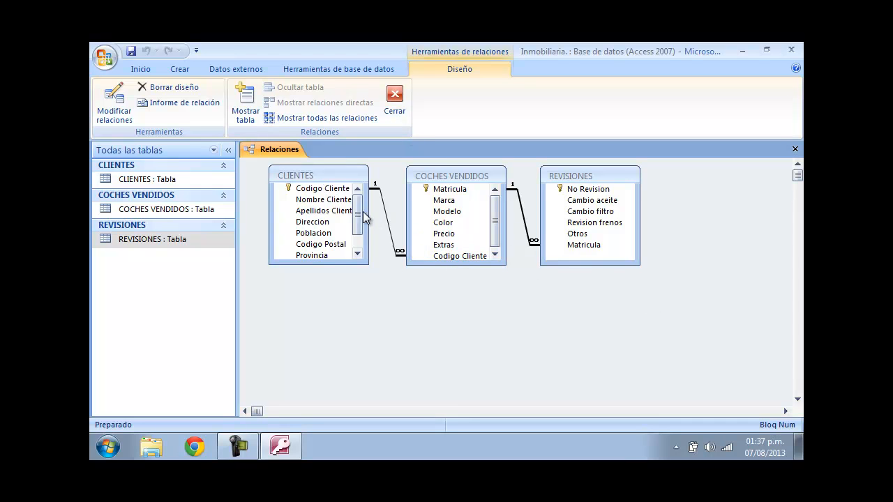
- Close the Relationships window and save the changes to its layout
scroll(363, 218, down, 1)
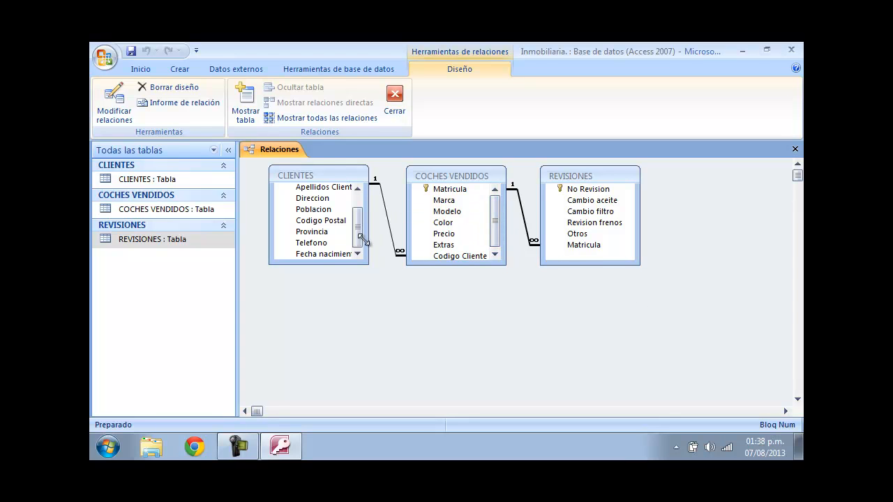
drag(358, 240, 358, 203)
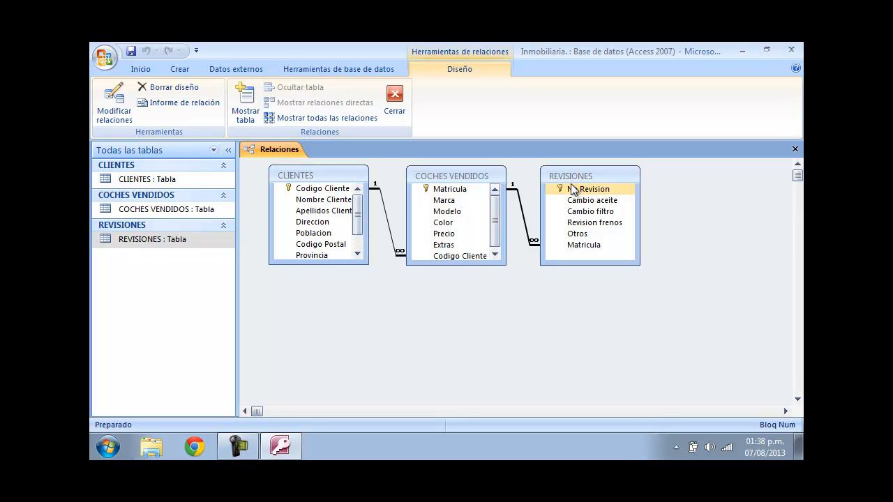
click(795, 150)
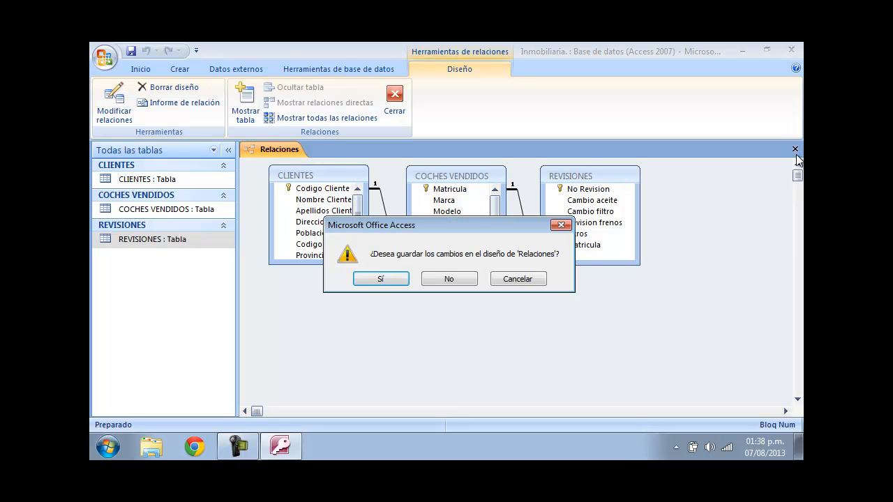
click(386, 279)
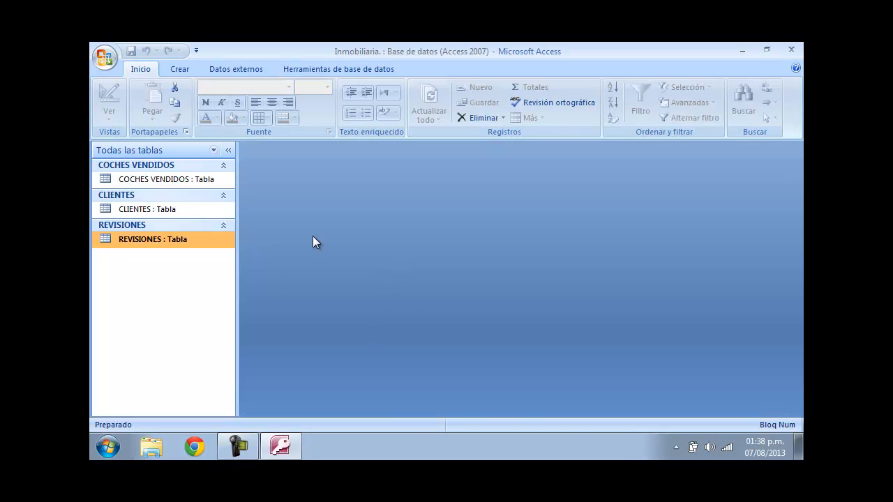
- Open the CLIENTES table and expand the first client's sold car and revision subdatasheets, then collapse them
double_click(148, 206)
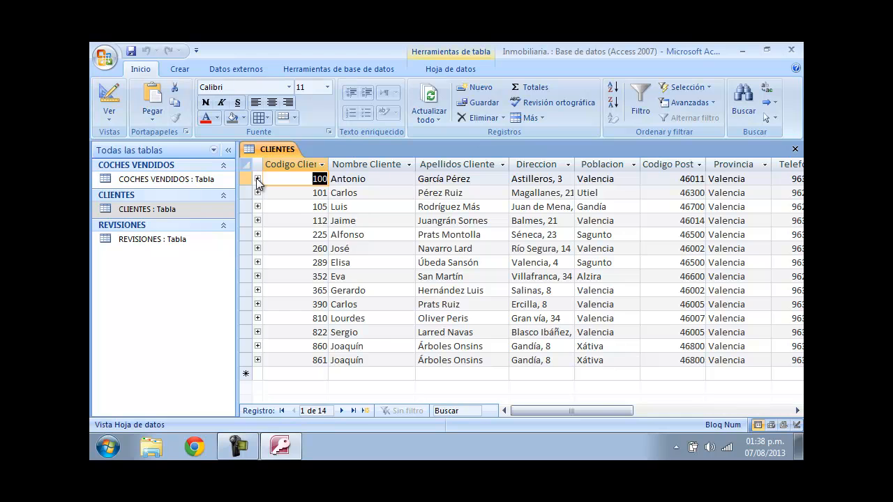
click(257, 179)
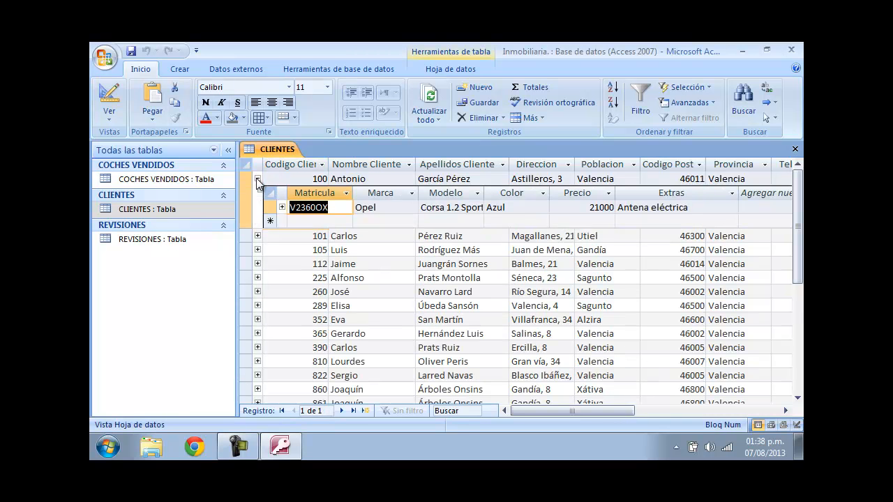
drag(548, 411, 523, 405)
click(282, 208)
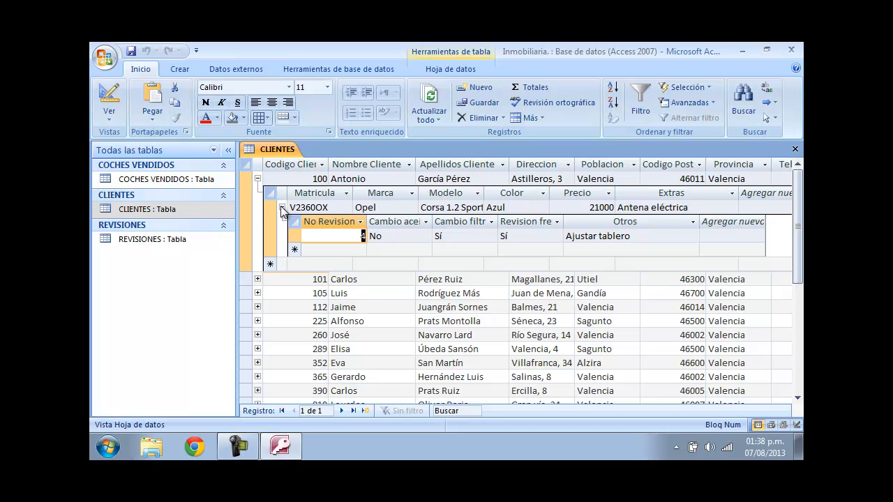
click(282, 207)
click(257, 178)
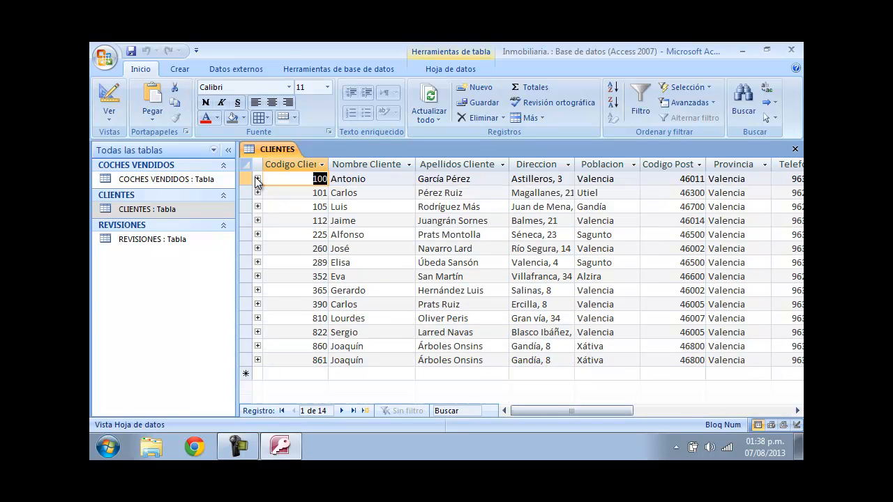
- Expand and collapse the second client's car and revision subdatasheets in CLIENTES
click(258, 192)
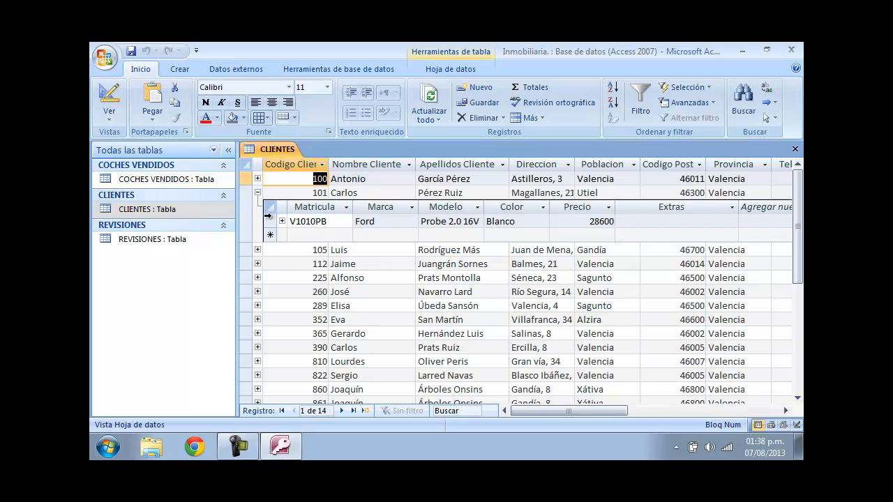
click(282, 221)
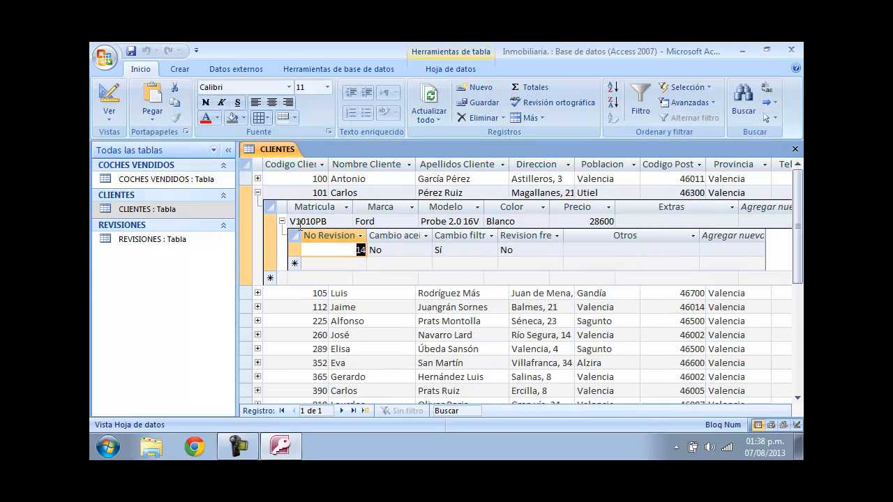
click(281, 221)
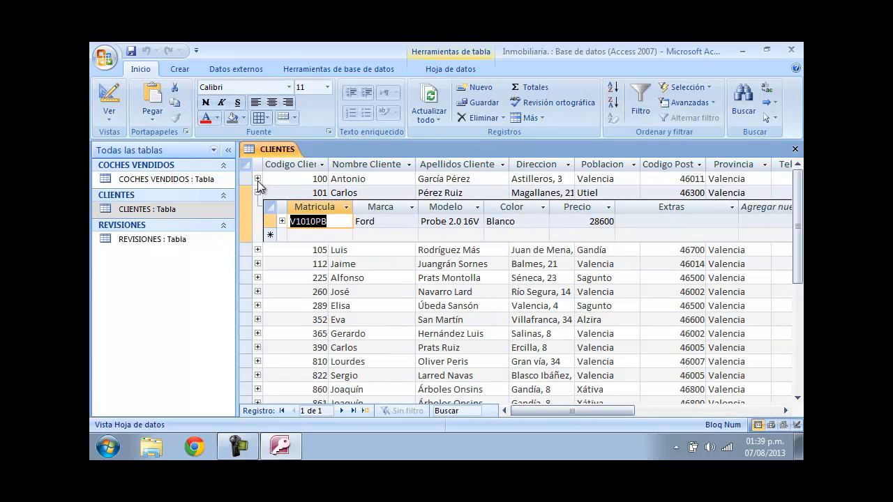
click(258, 178)
click(257, 178)
click(257, 194)
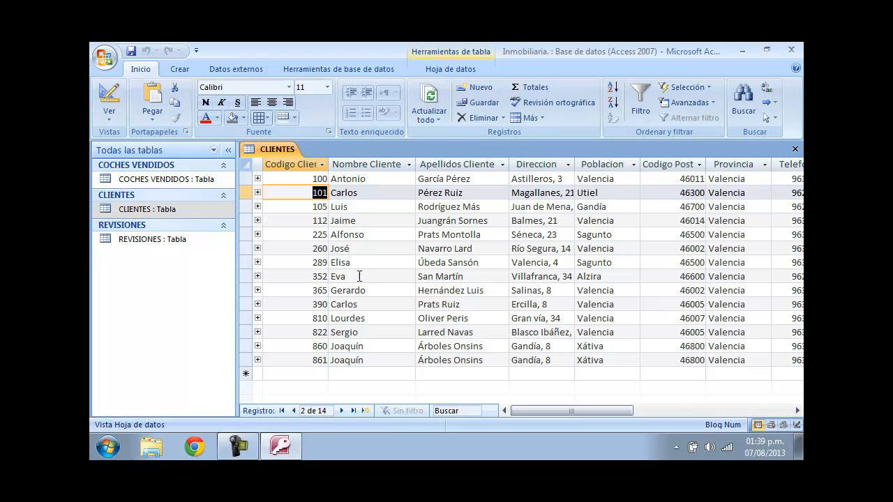
- Browse client 352's car and revision subdatasheets, collapse them, and minimize the database window
click(258, 276)
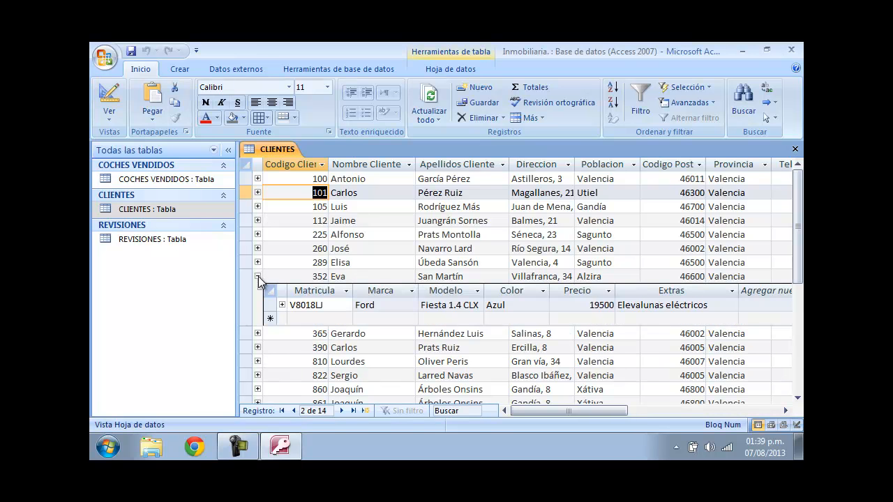
drag(572, 410, 517, 410)
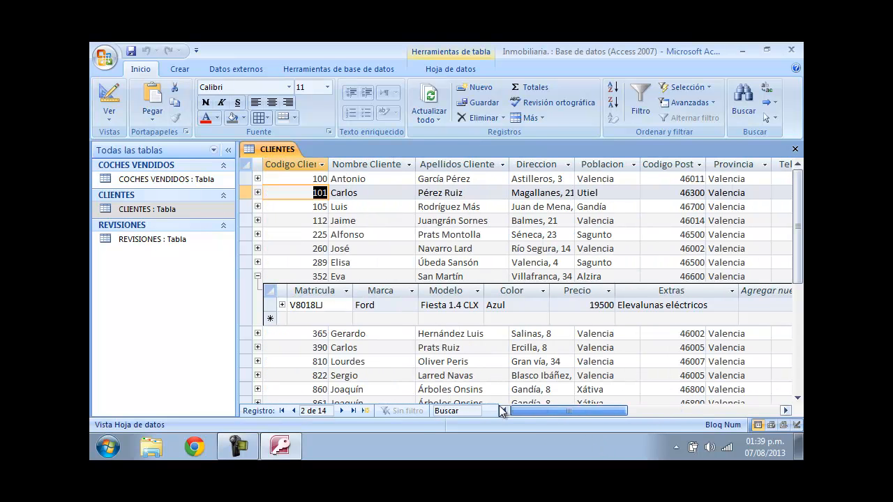
click(282, 304)
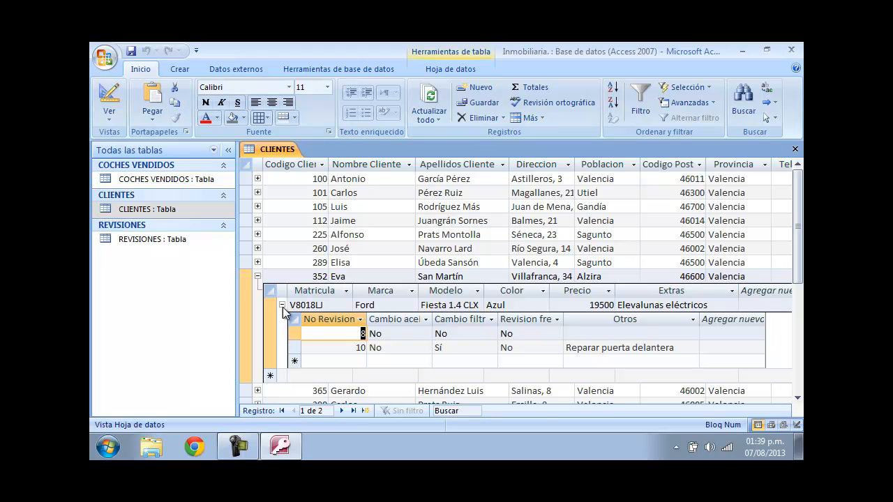
click(353, 348)
click(340, 330)
click(345, 361)
click(336, 348)
click(326, 332)
click(330, 349)
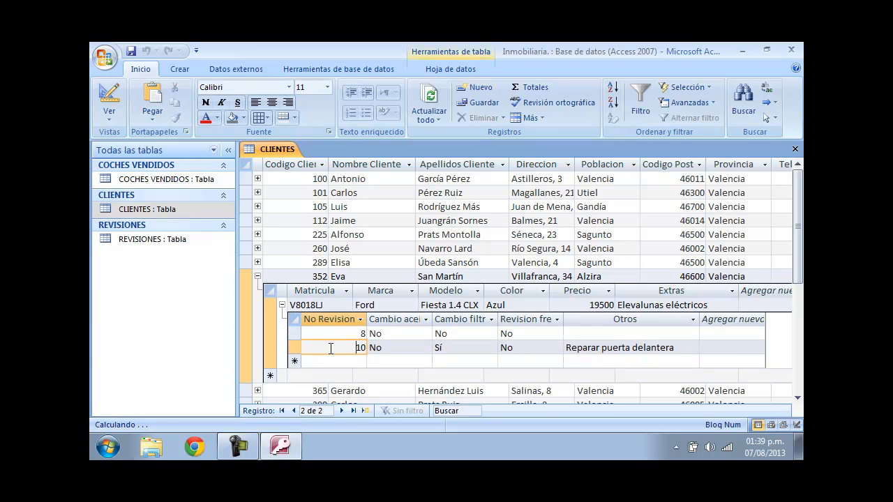
drag(356, 334, 366, 334)
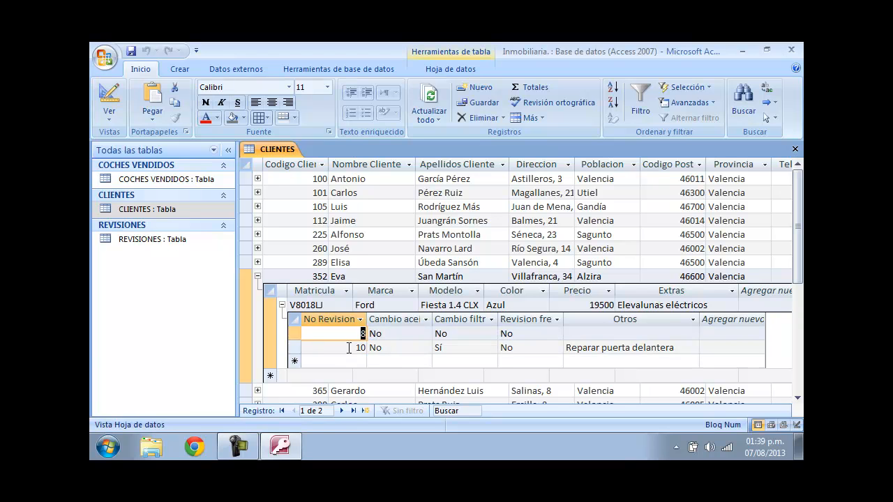
double_click(361, 348)
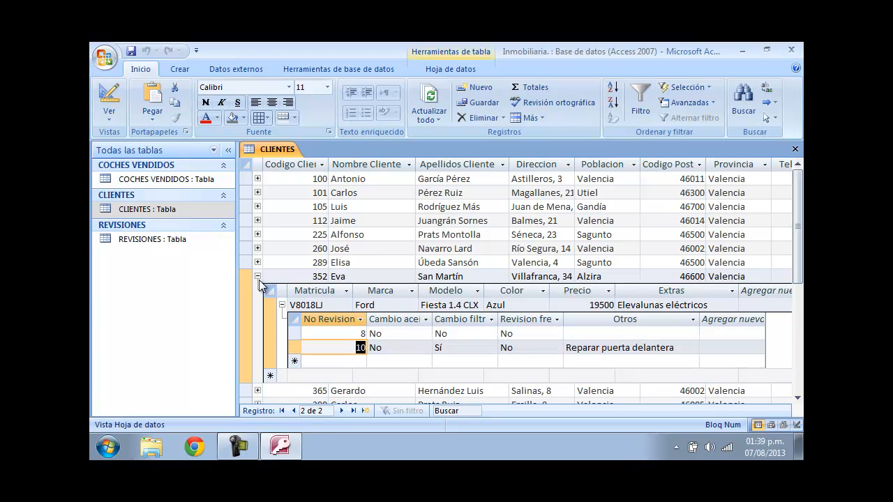
click(258, 277)
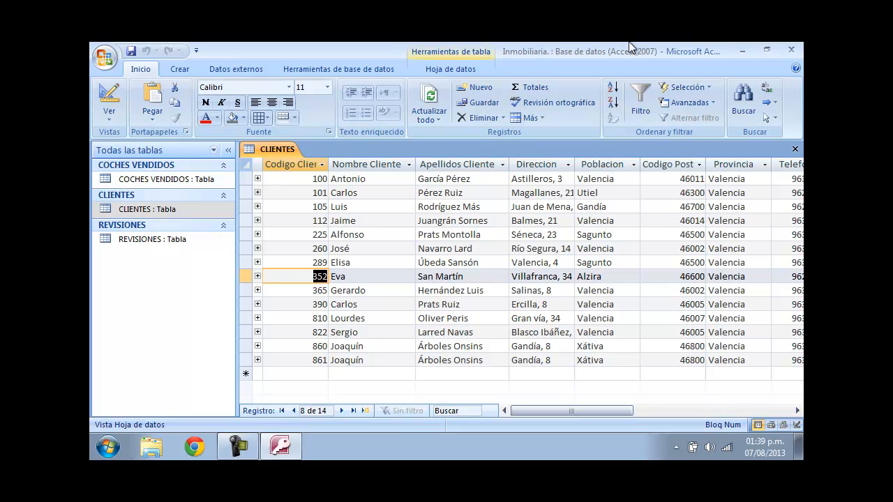
click(742, 53)
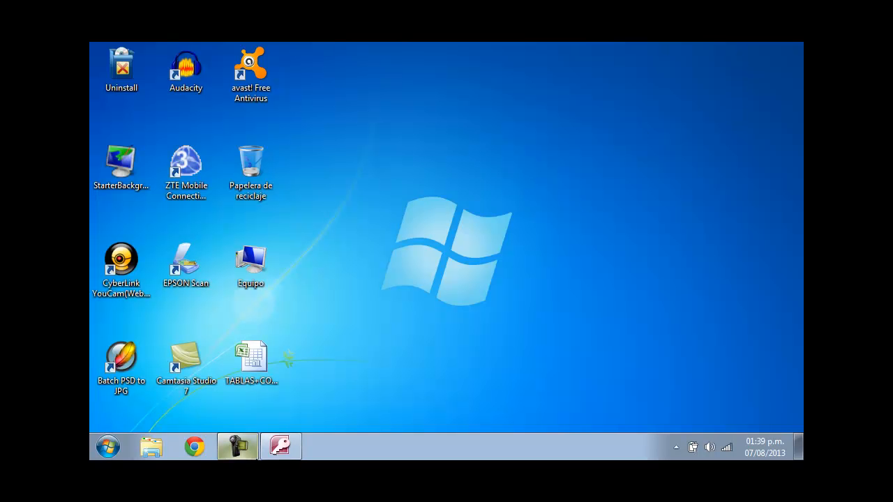